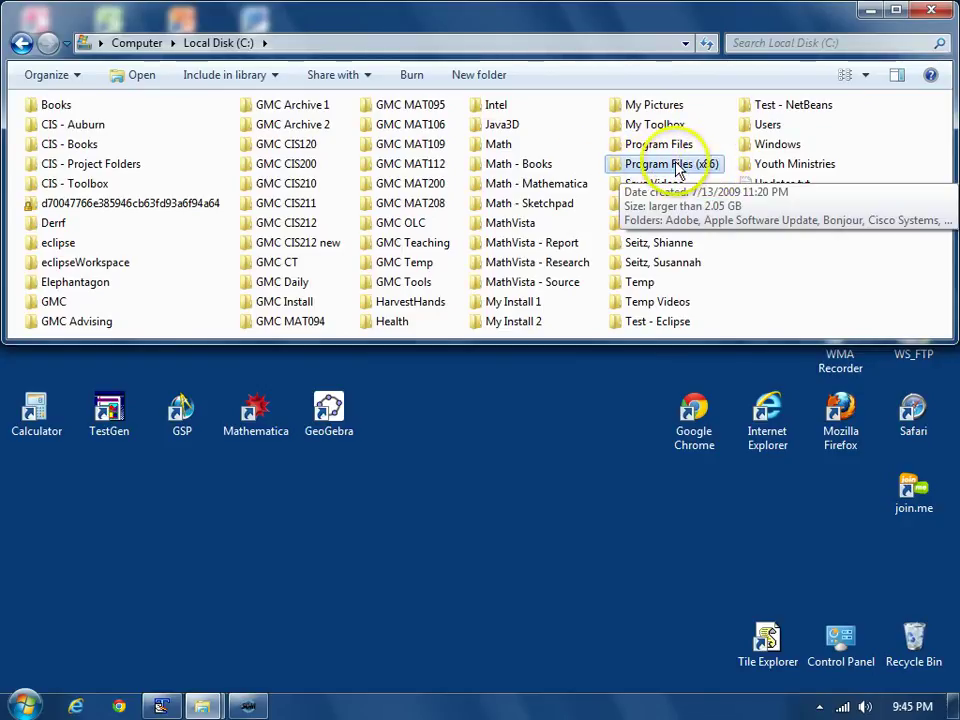
Browse to the jdk1.7.0_45 bin folder inside the Java folder of Program Files (x86)
double_click(678, 166)
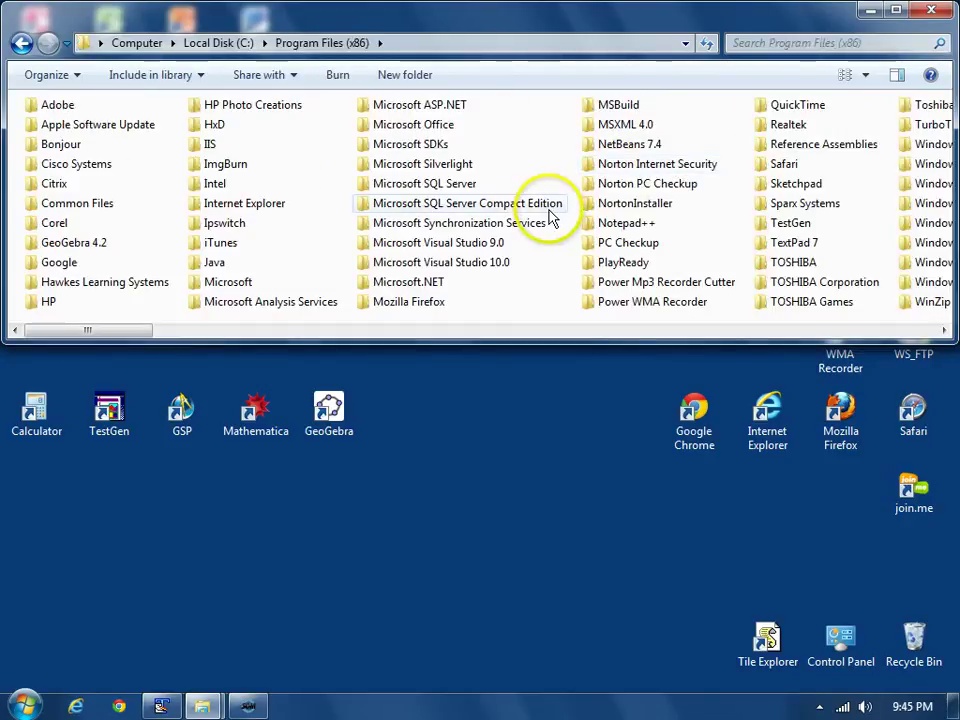
double_click(214, 264)
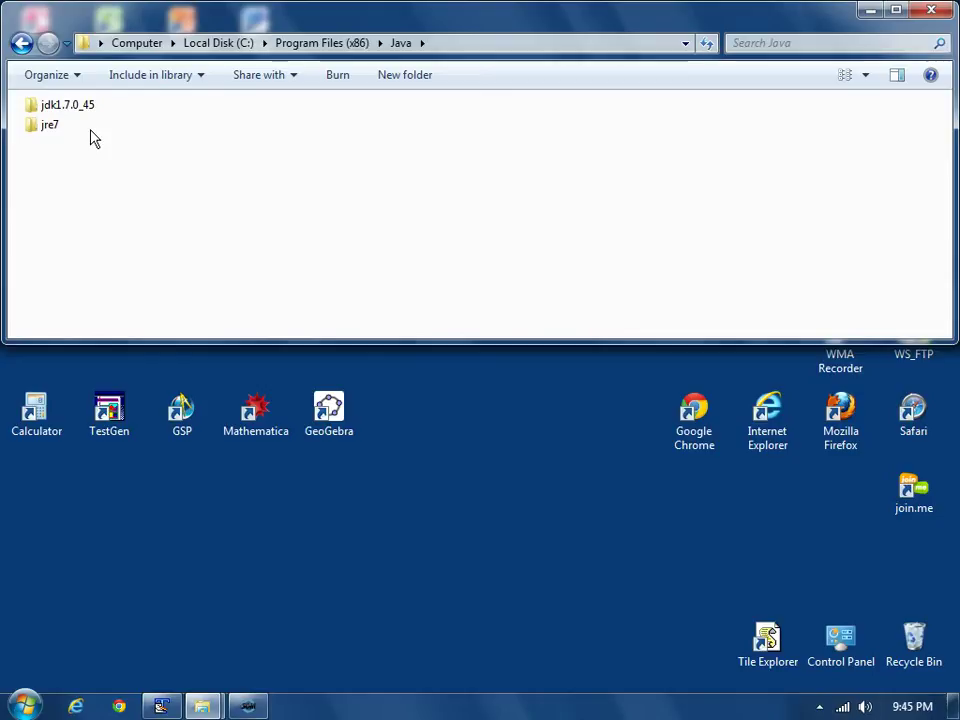
mouse_move(52, 134)
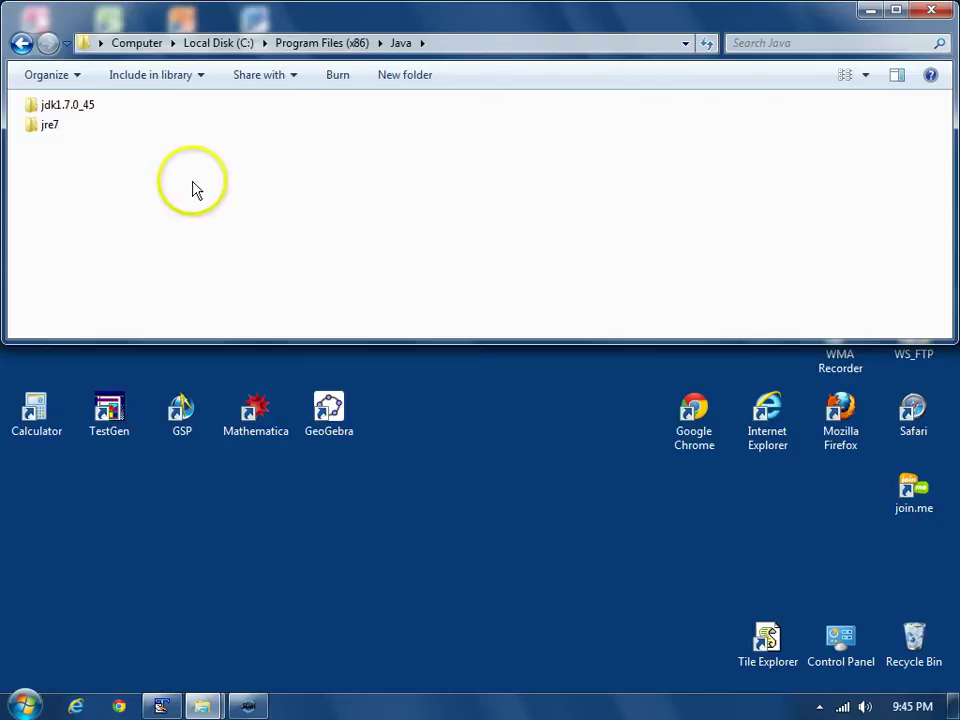
double_click(78, 110)
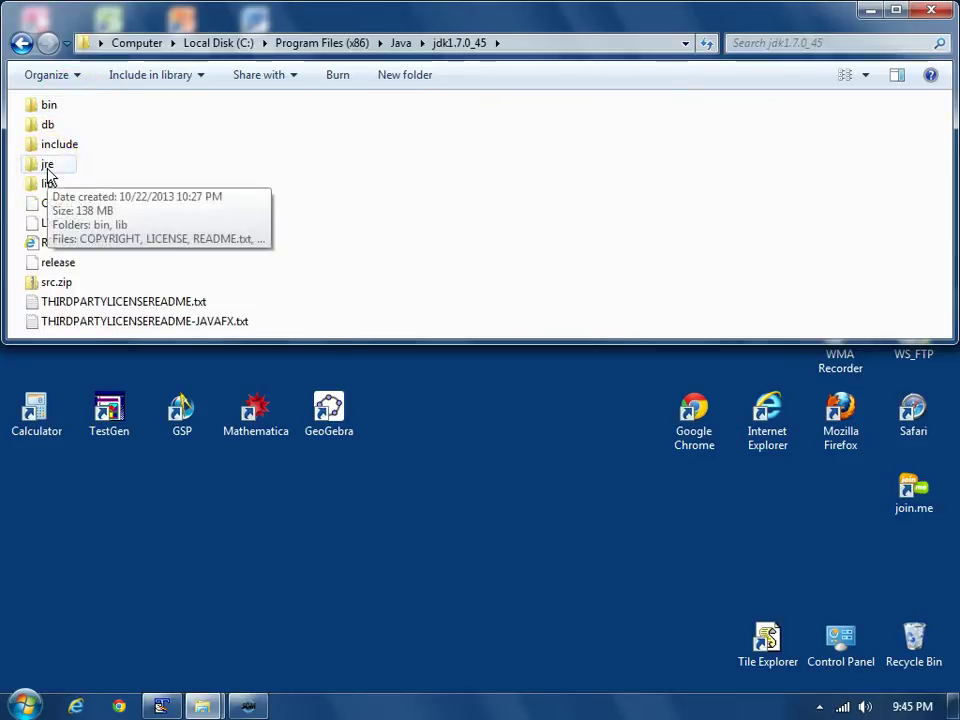
double_click(48, 107)
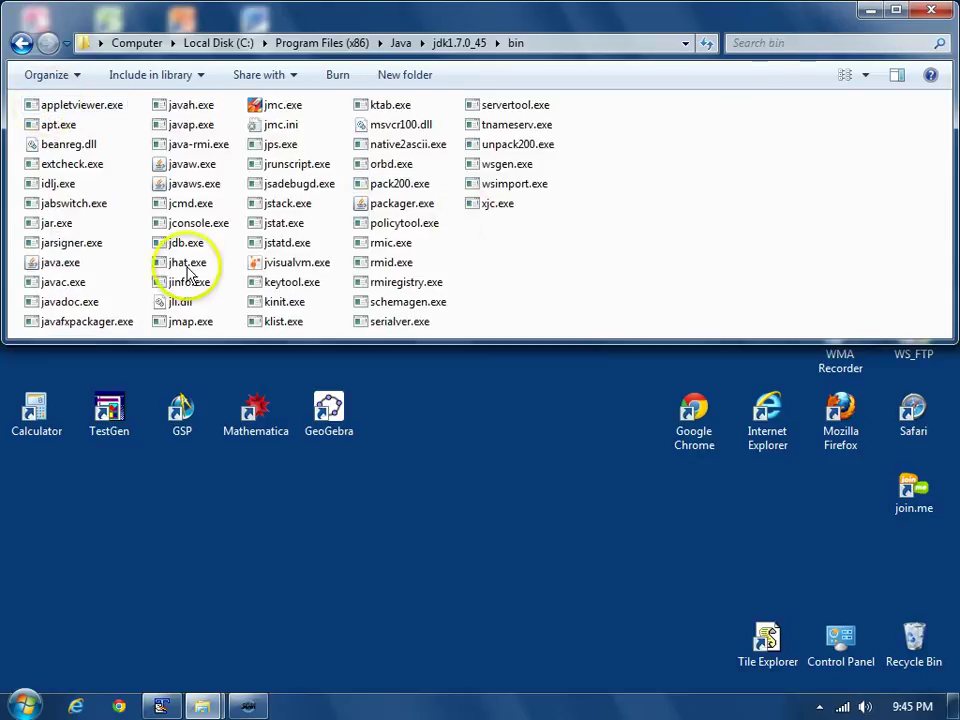
Locate javac.exe and java.exe in the JDK bin folder, then return to the root of drive C
click(60, 285)
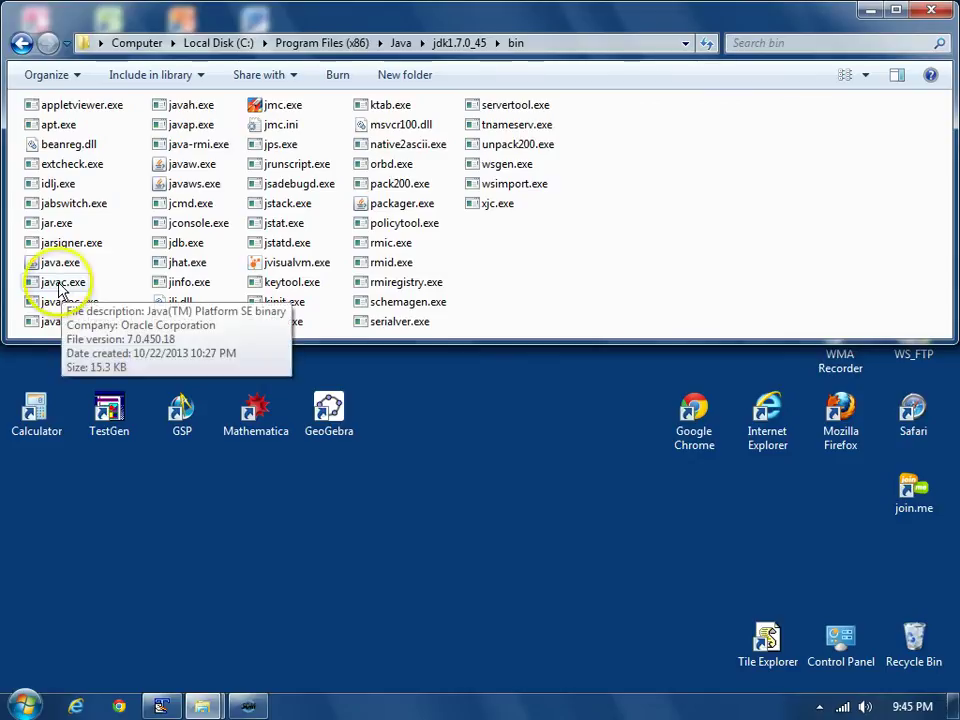
click(87, 295)
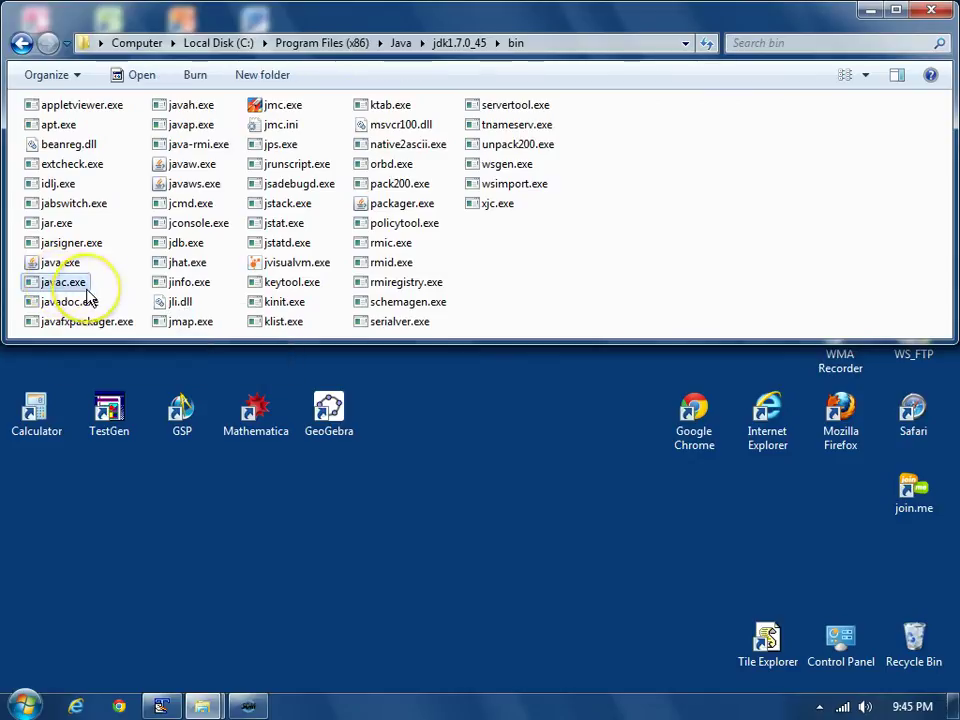
click(58, 263)
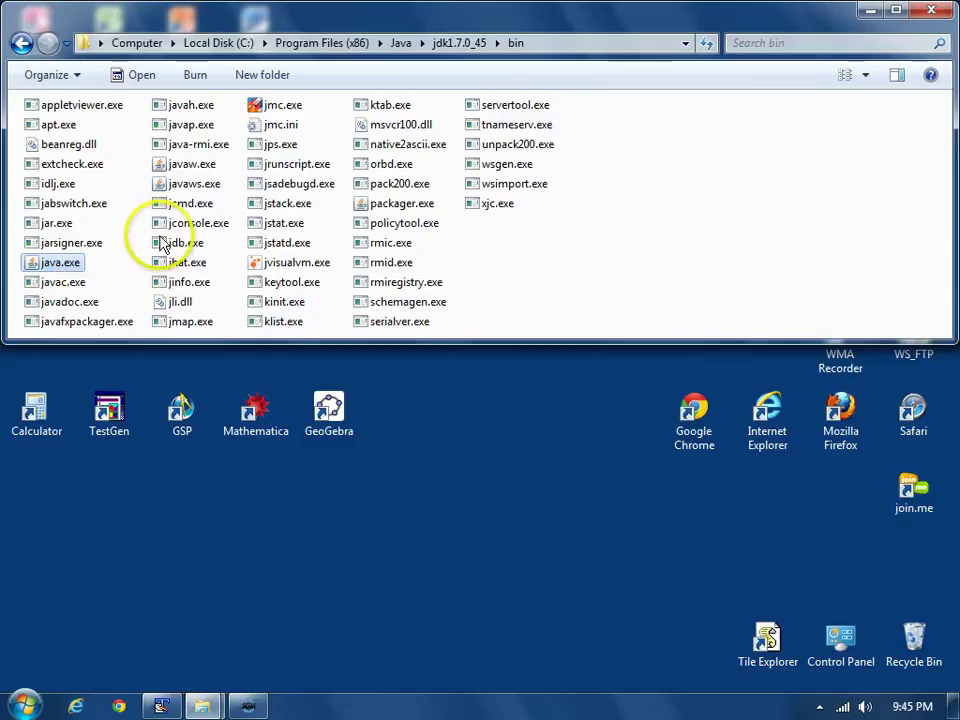
click(219, 44)
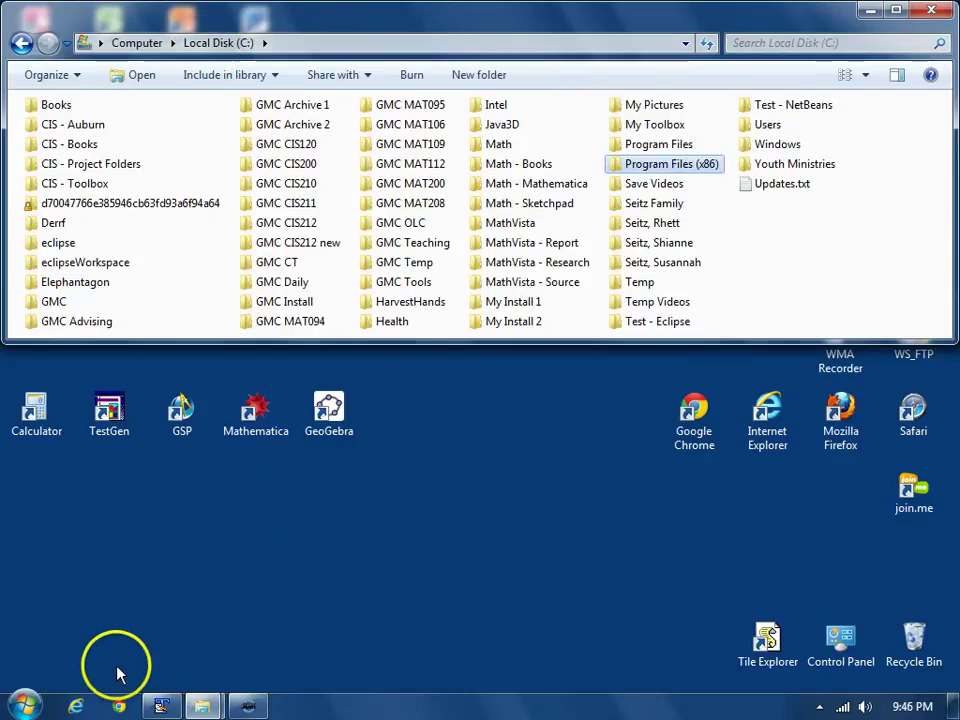
Look up the Java runtime and Java SE Development Kit entries among the installed programs in Control Panel
click(26, 707)
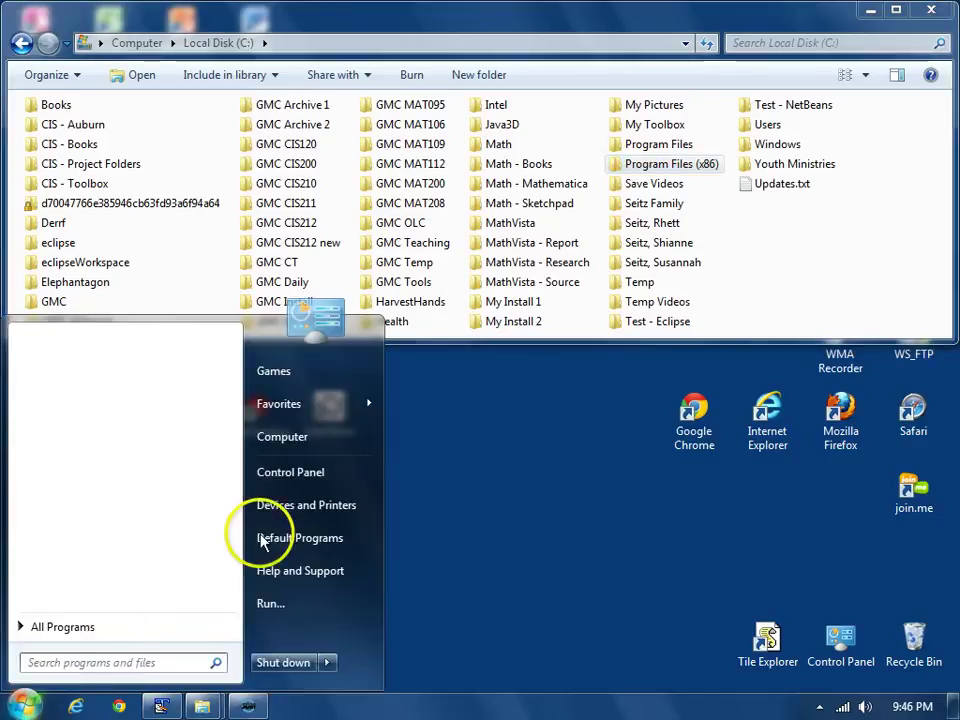
click(284, 476)
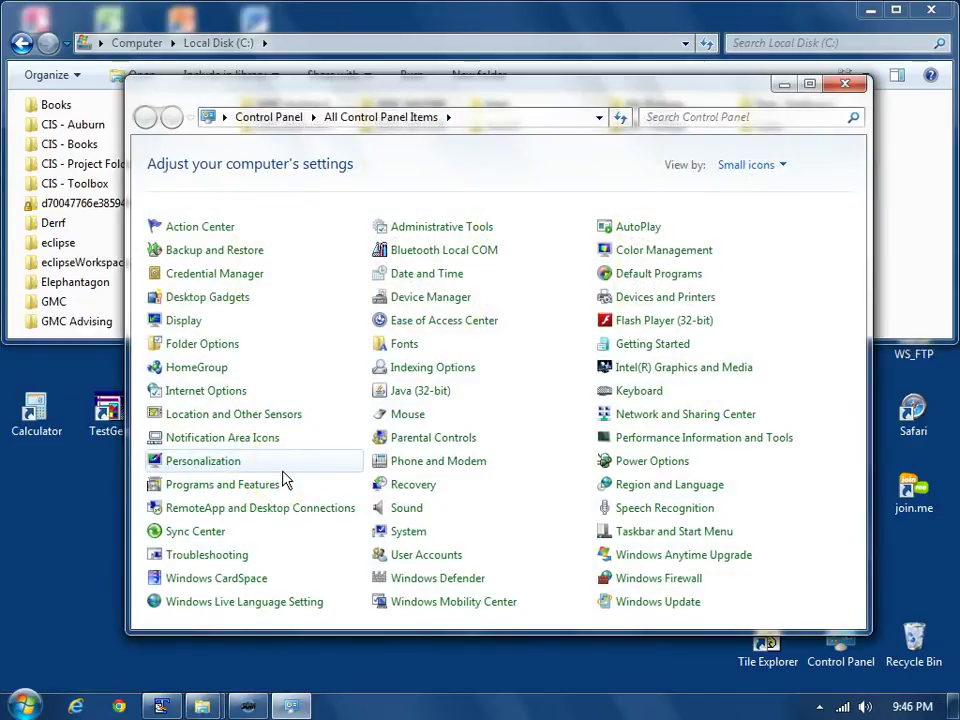
click(222, 488)
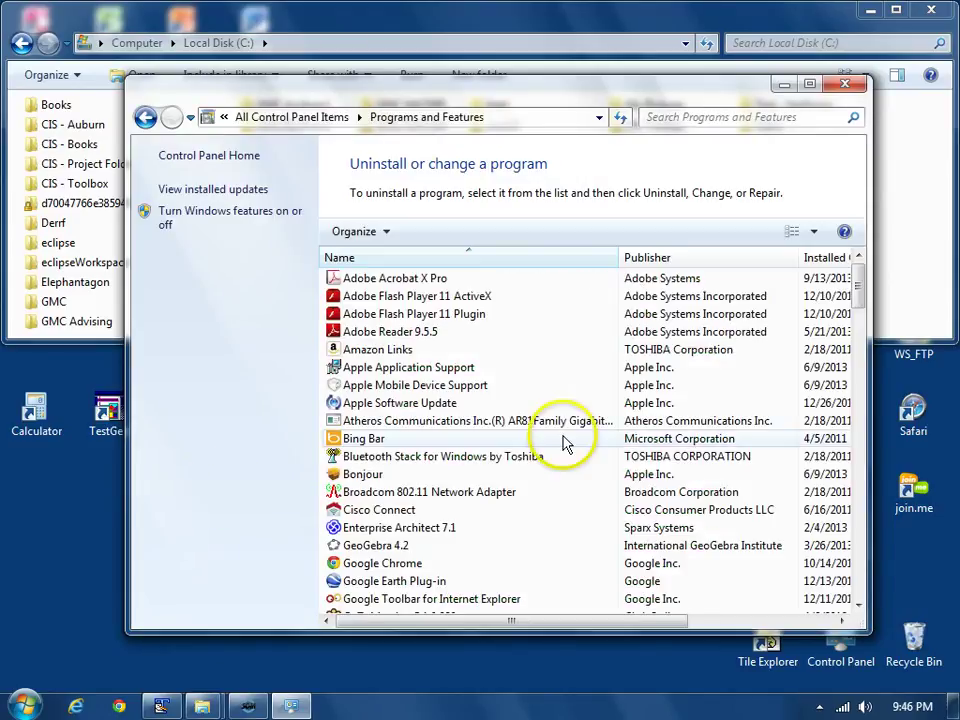
scroll(564, 446, down, 2)
scroll(564, 446, down, 2)
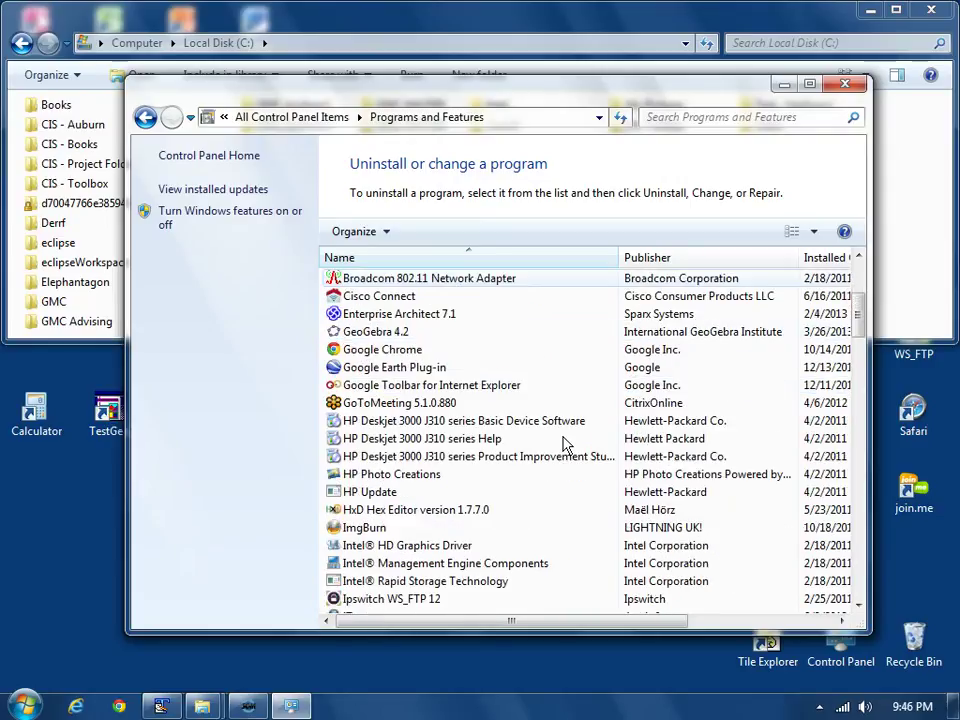
scroll(564, 446, down, 4)
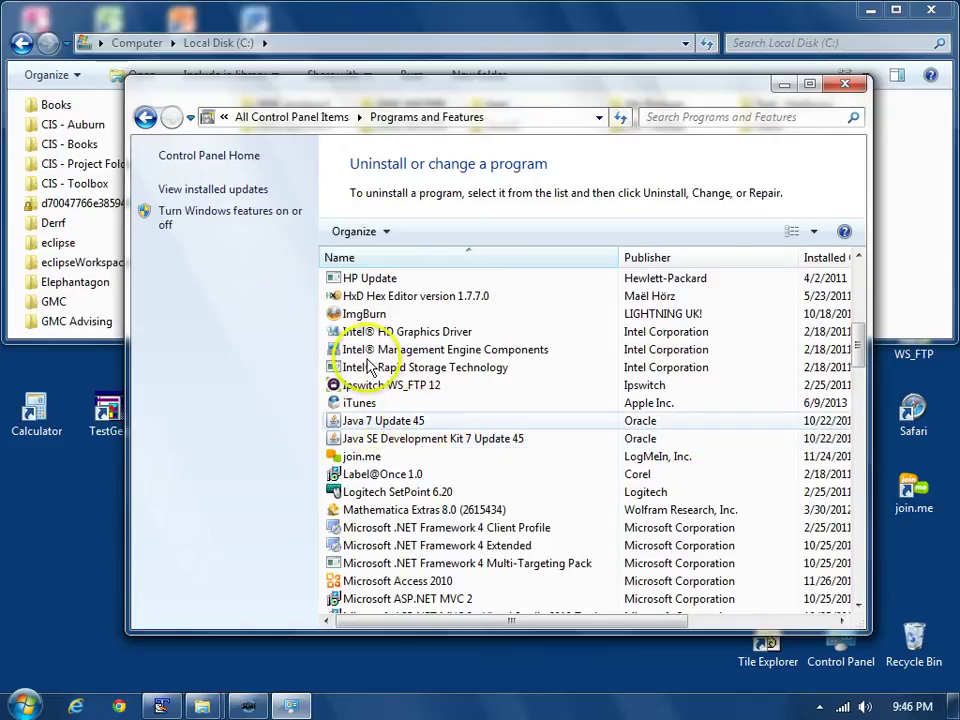
Check the Java Runtime Environment settings in the Java Control Panel and close it without changes
click(212, 158)
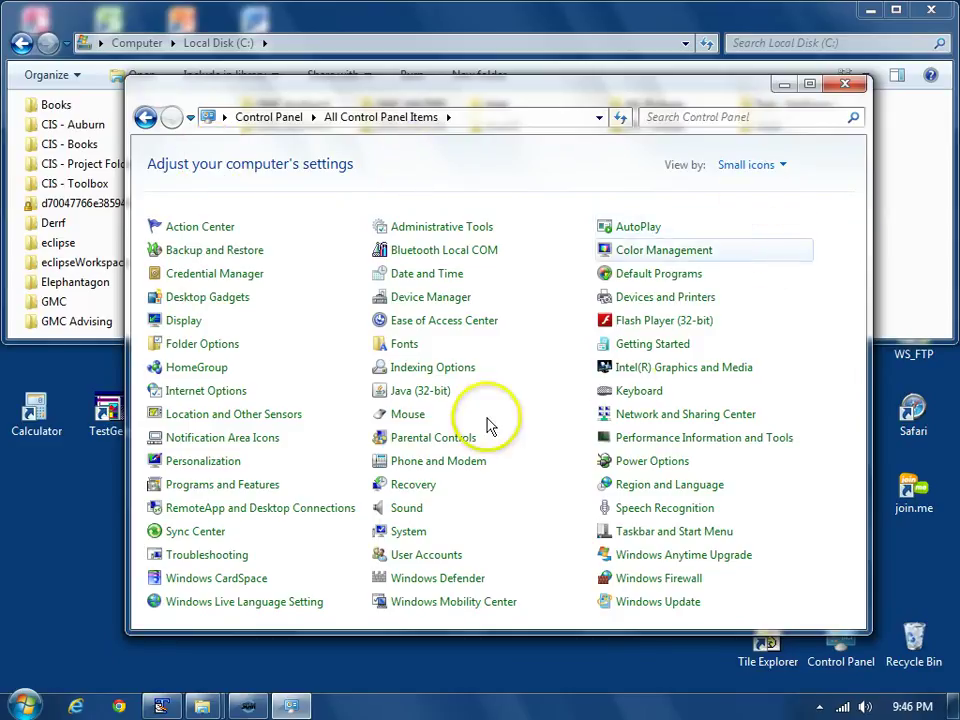
click(406, 396)
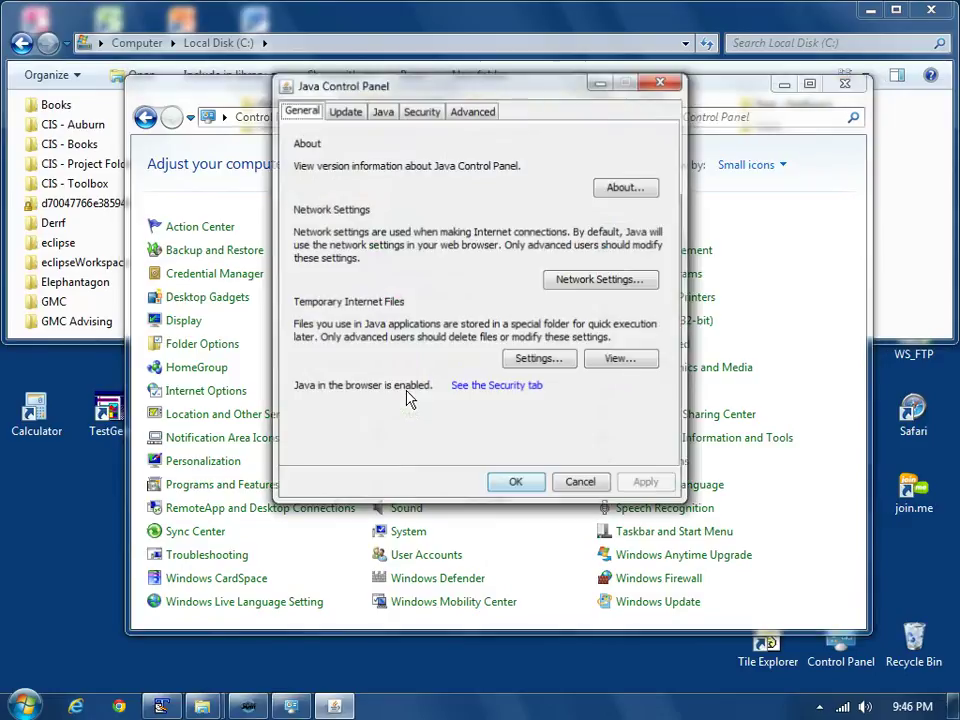
click(381, 110)
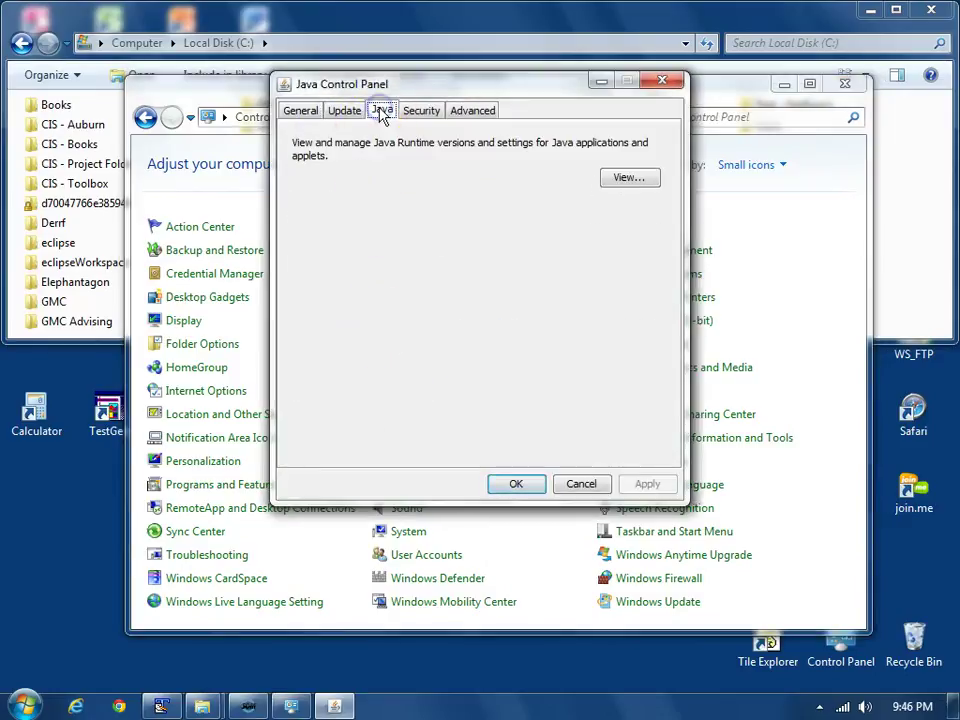
click(627, 178)
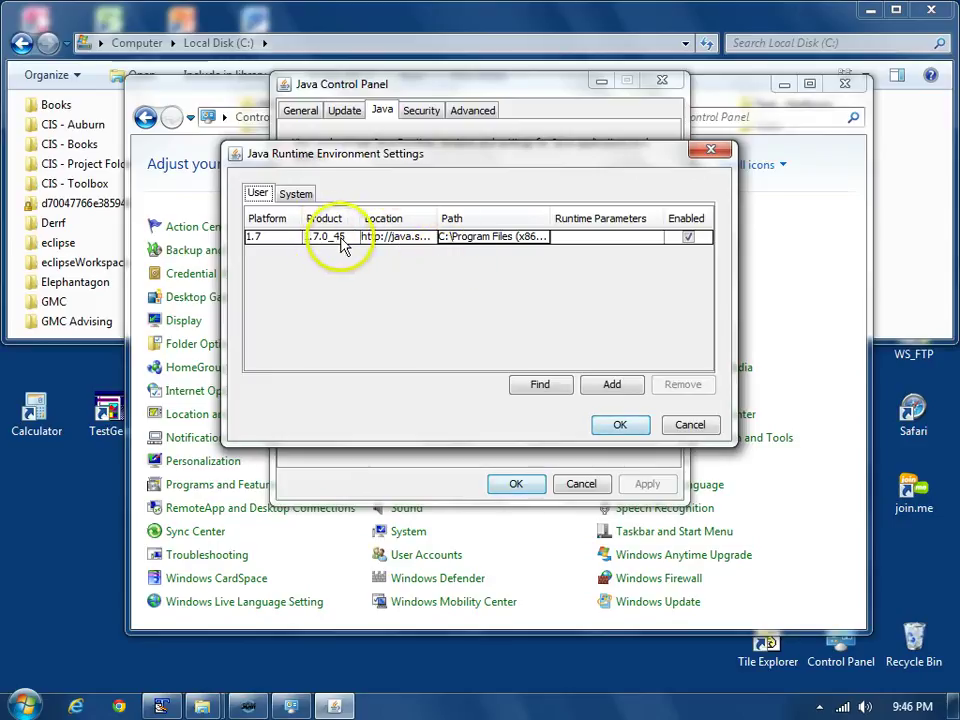
click(689, 426)
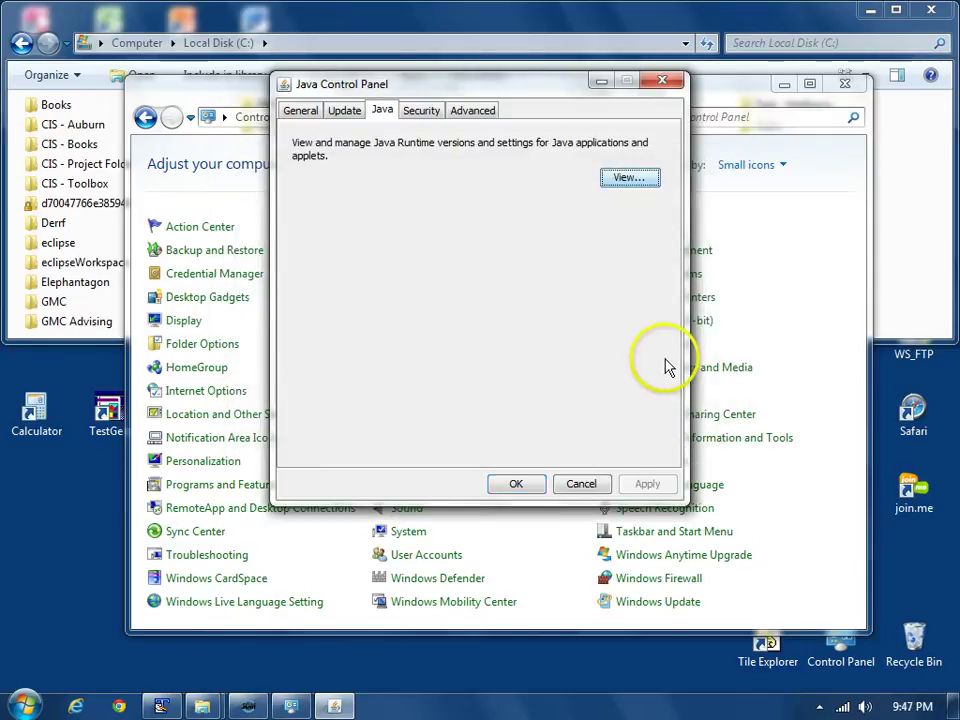
click(581, 484)
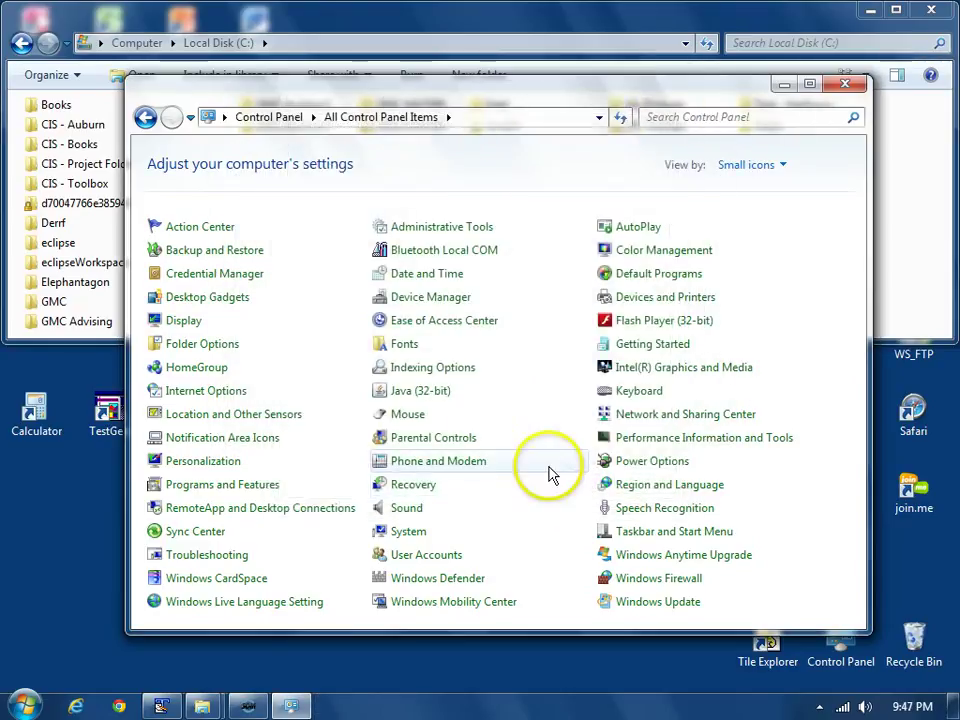
Open the Environment Variables dialog from the advanced system settings
click(405, 537)
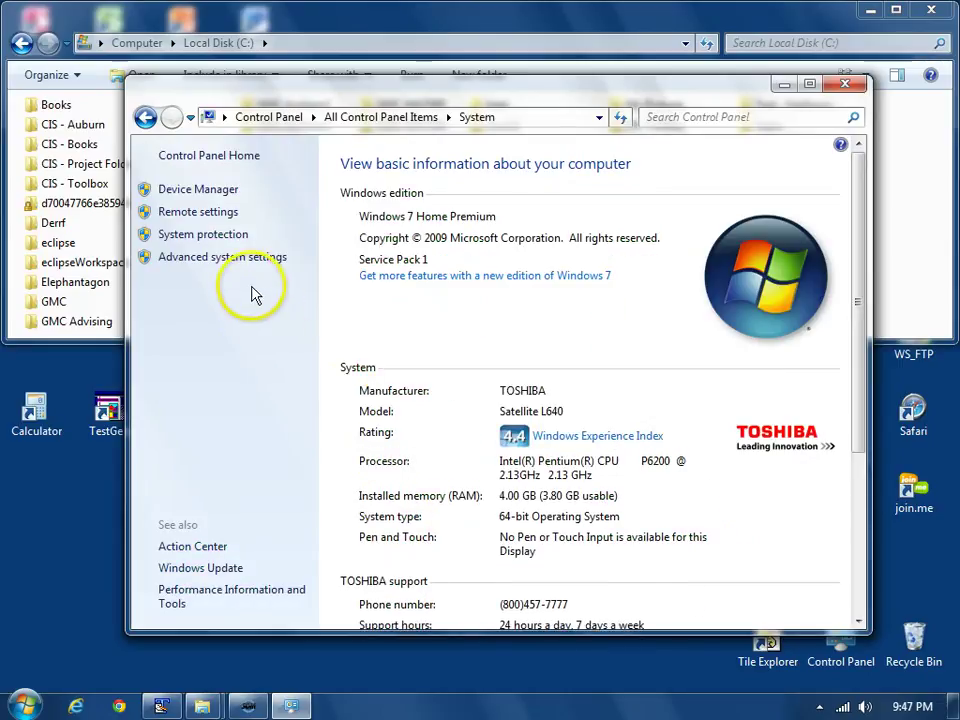
click(236, 259)
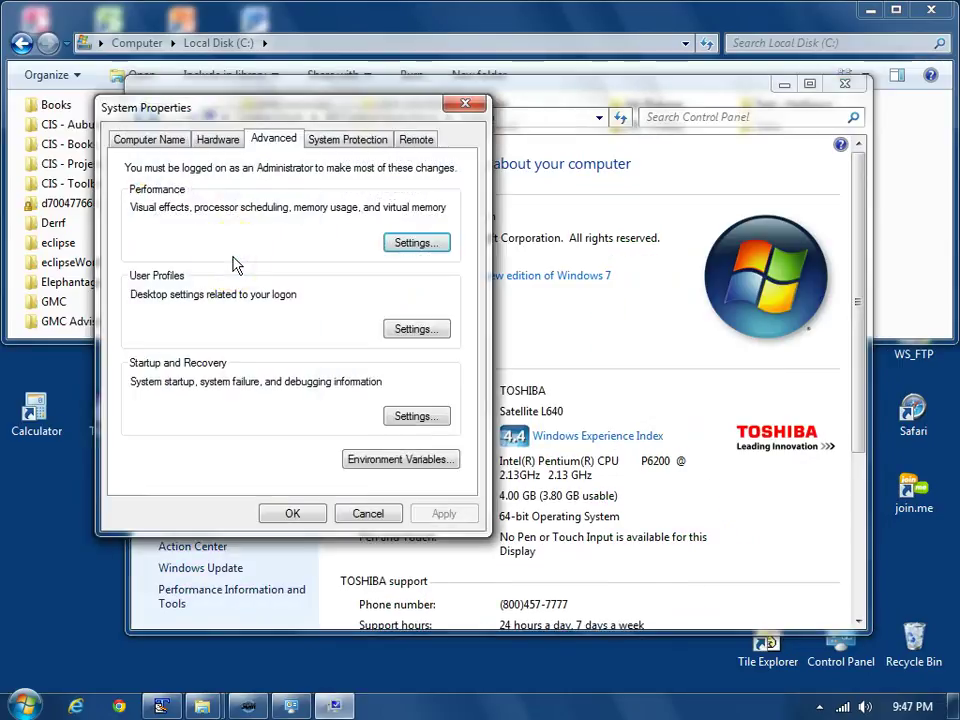
click(367, 460)
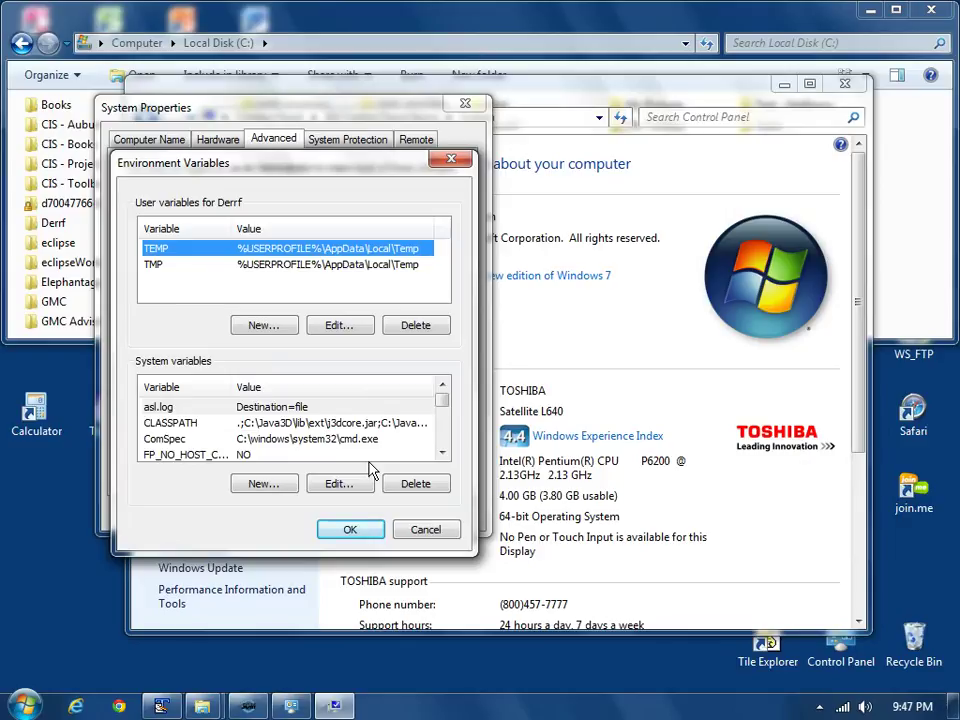
Inspect the value of the JAVA_HOME system variable and leave it without changes
drag(441, 397, 444, 413)
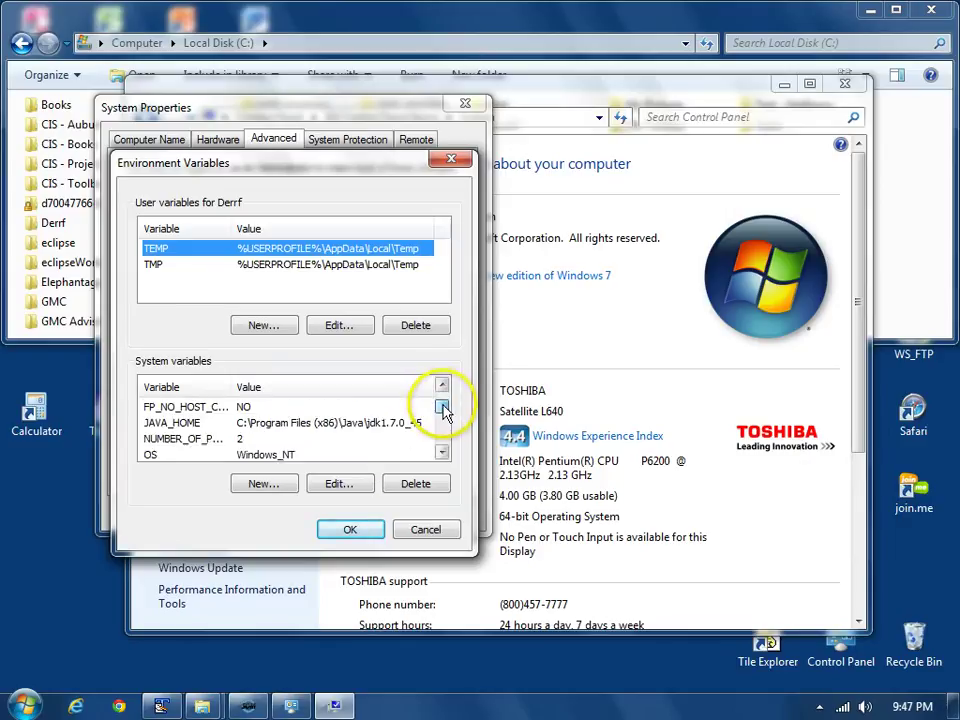
click(255, 425)
click(338, 484)
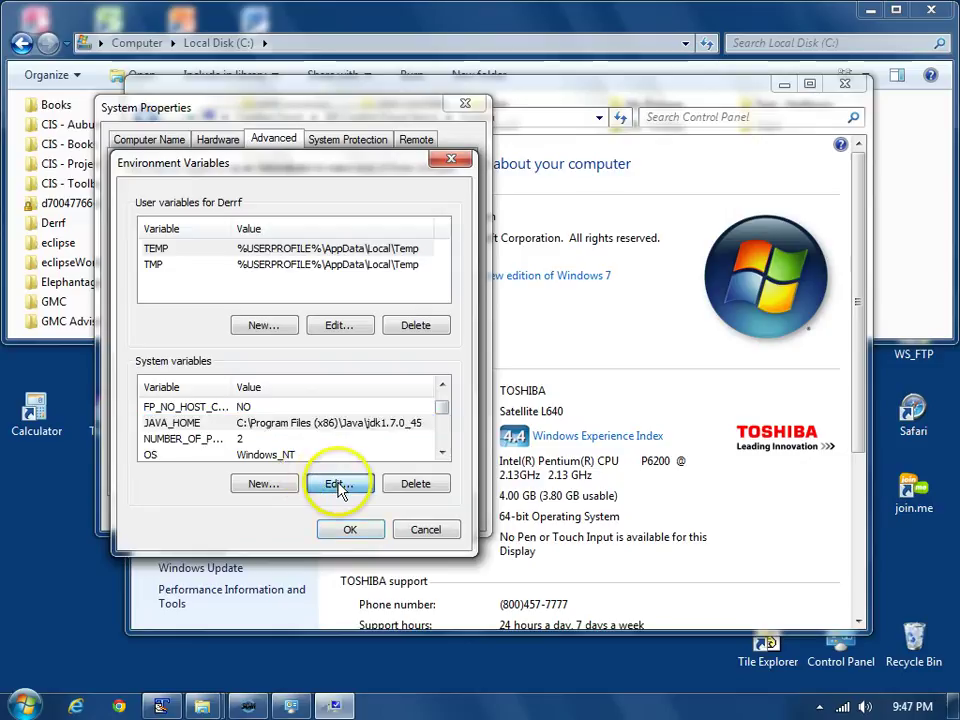
click(350, 283)
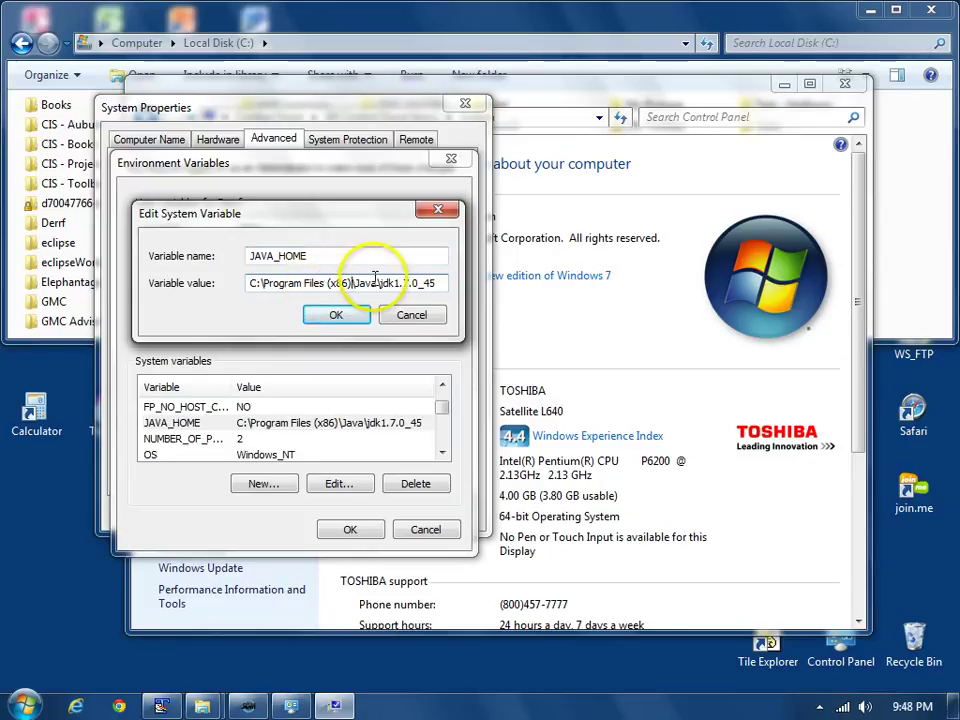
click(393, 315)
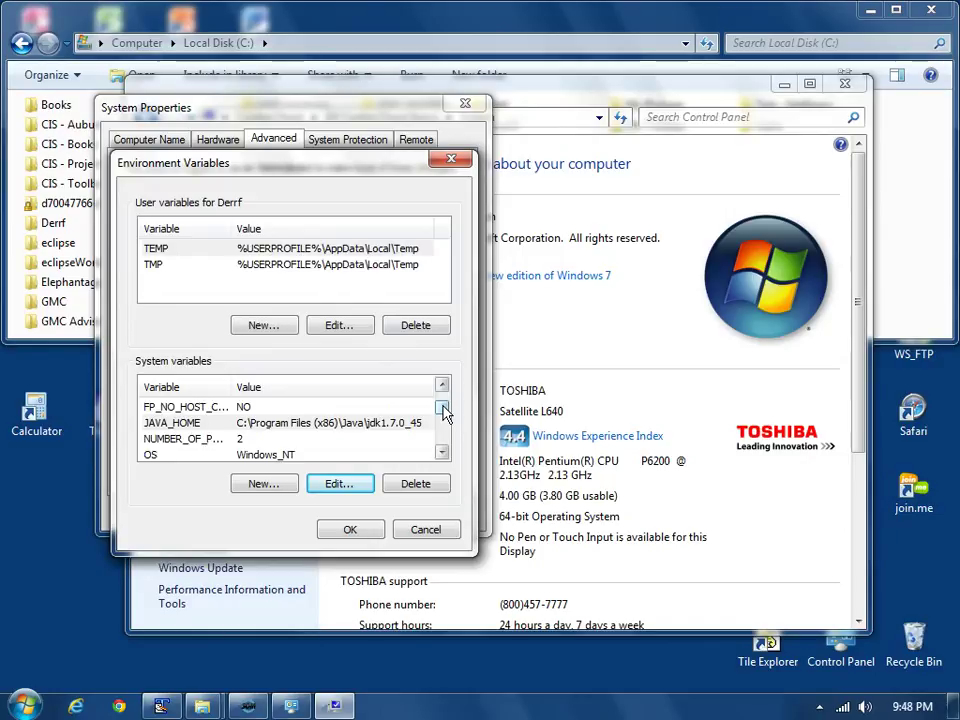
Inspect the full value of the Path system variable, including its %JAVA_HOME%\bin and C:\Java3D\bin entries, and leave it without changes
drag(443, 412, 444, 417)
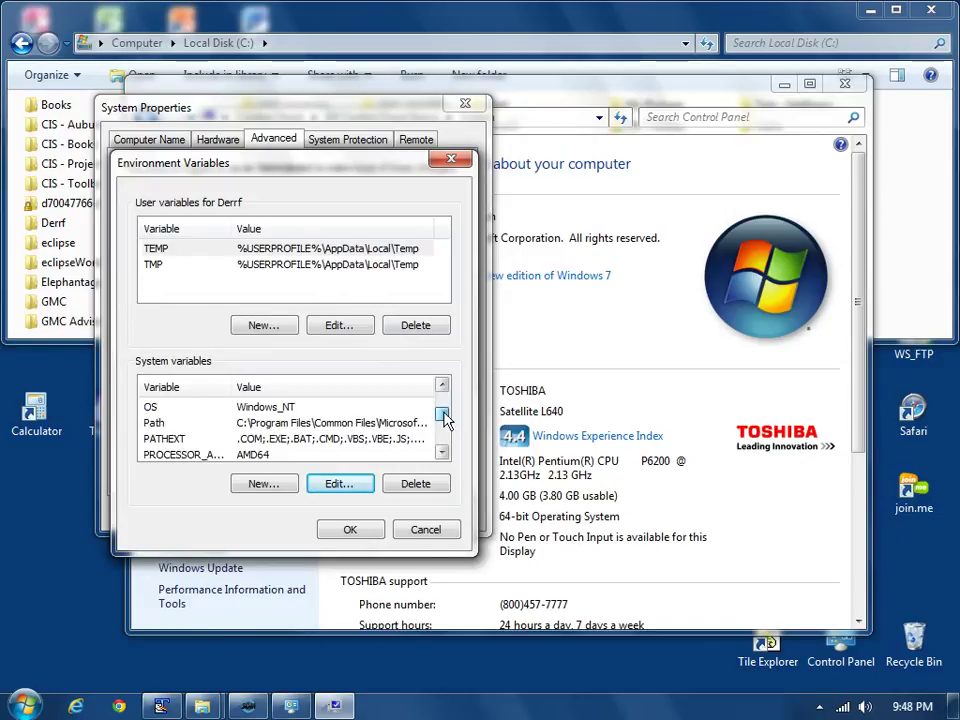
click(290, 428)
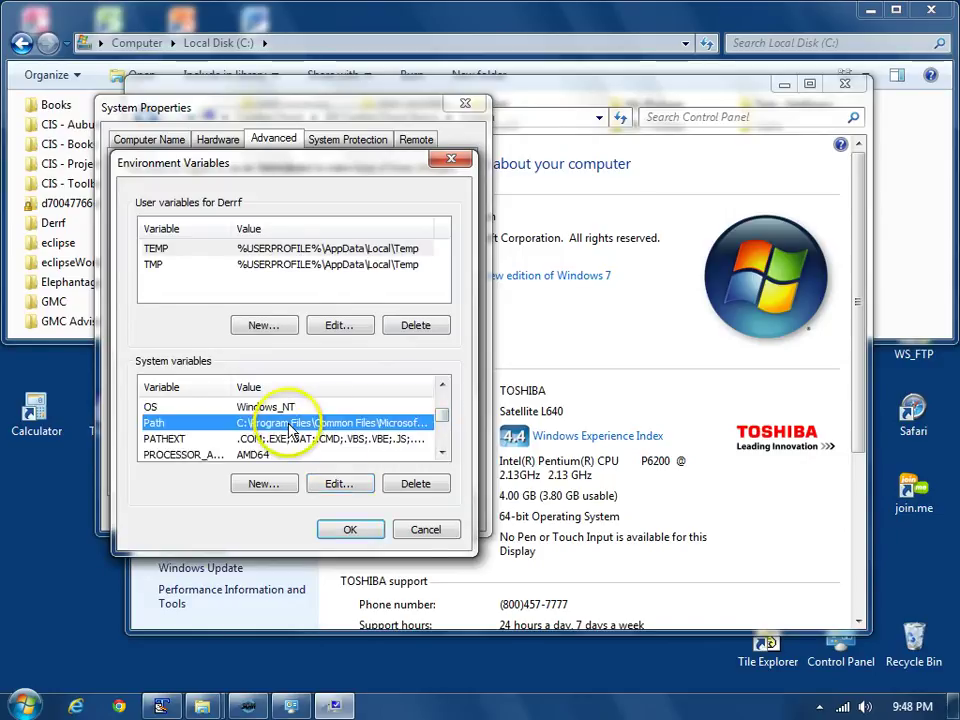
click(330, 482)
click(356, 283)
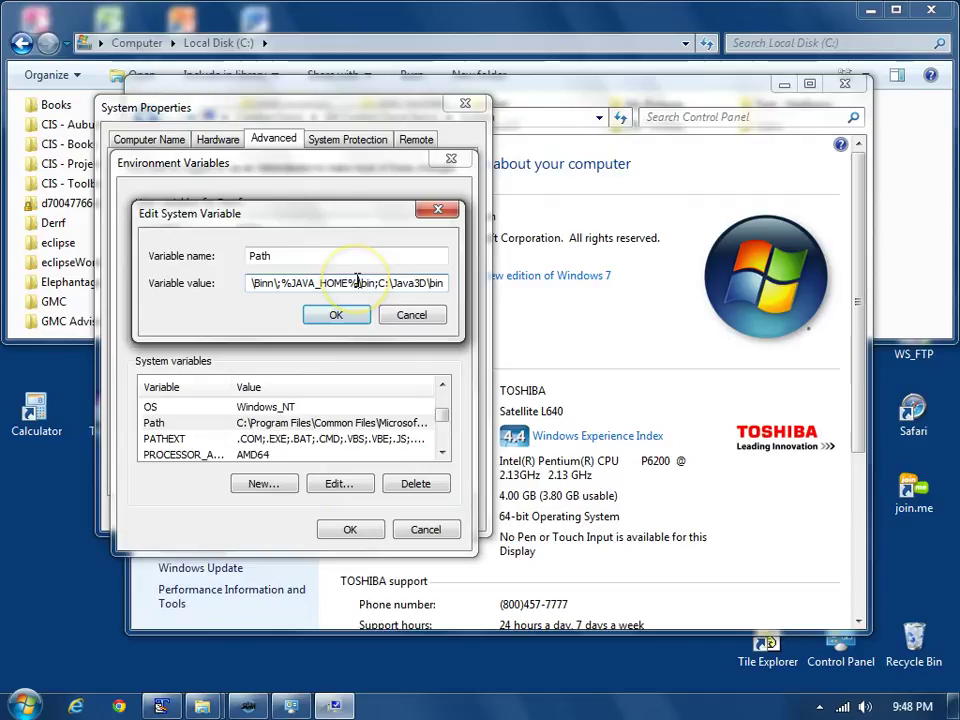
key(Home)
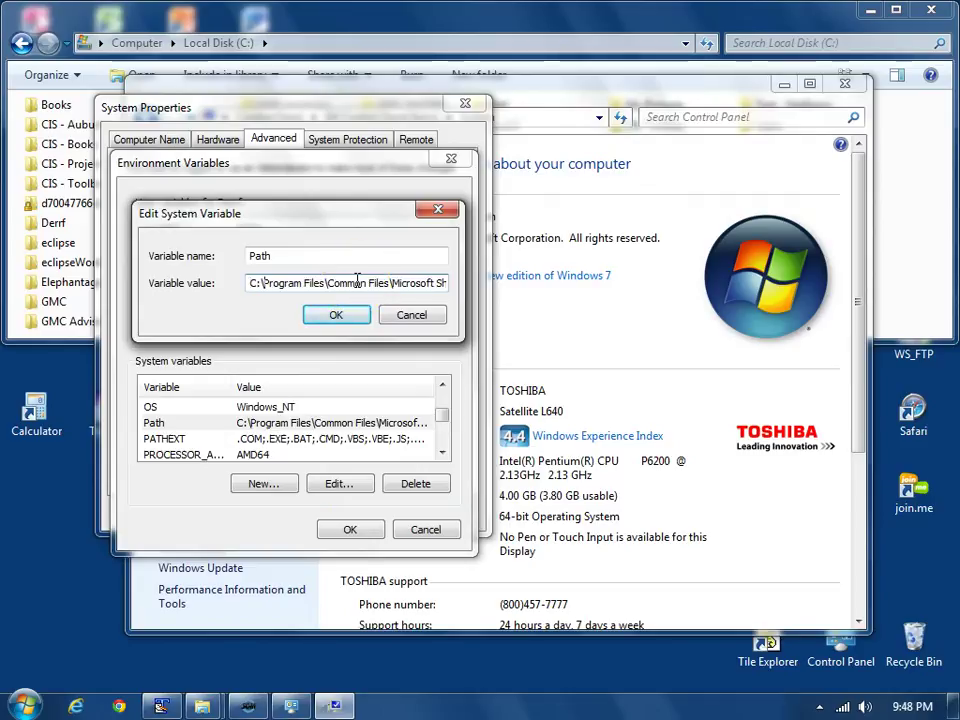
key(Right)
key(Right)
key(Right)
key(Right)
key(Right)
key(Right)
key(Right)
key(Right)
key(Right)
key(Right)
key(Right)
key(Right)
key(Right)
key(Right)
key(Right)
key(Right)
key(Right)
key(Right)
key(Right)
key(Right)
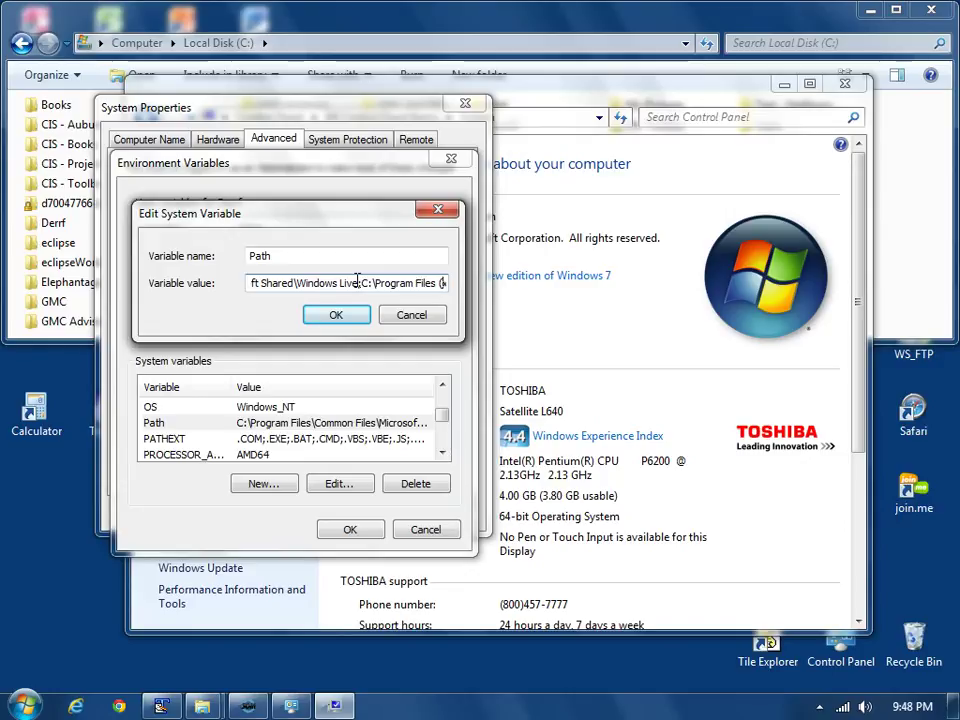
key(End)
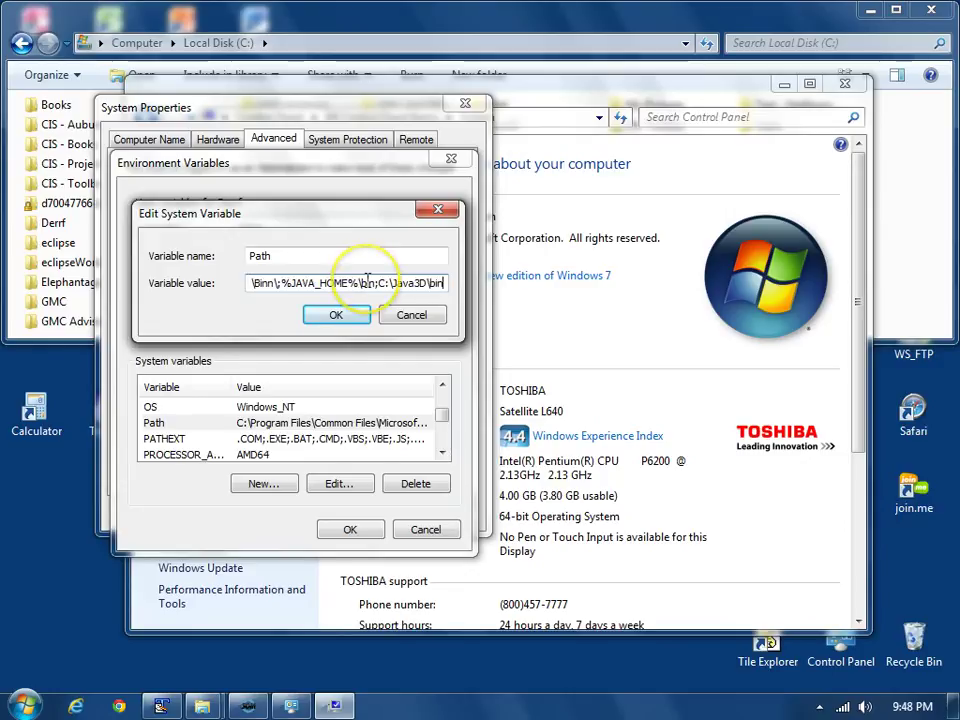
click(281, 283)
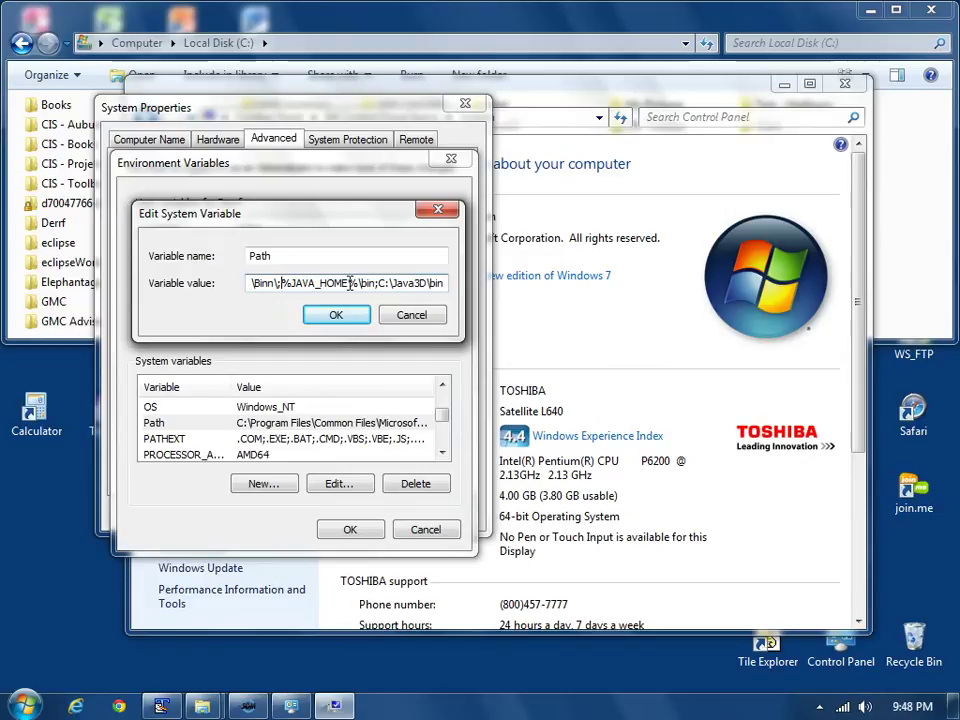
click(356, 283)
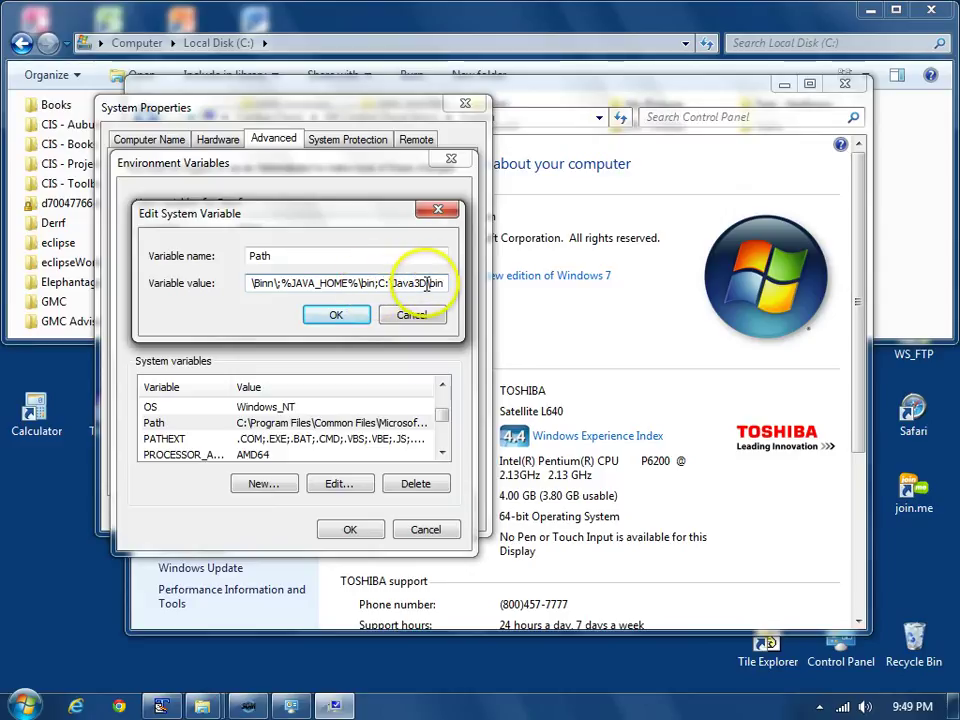
click(392, 283)
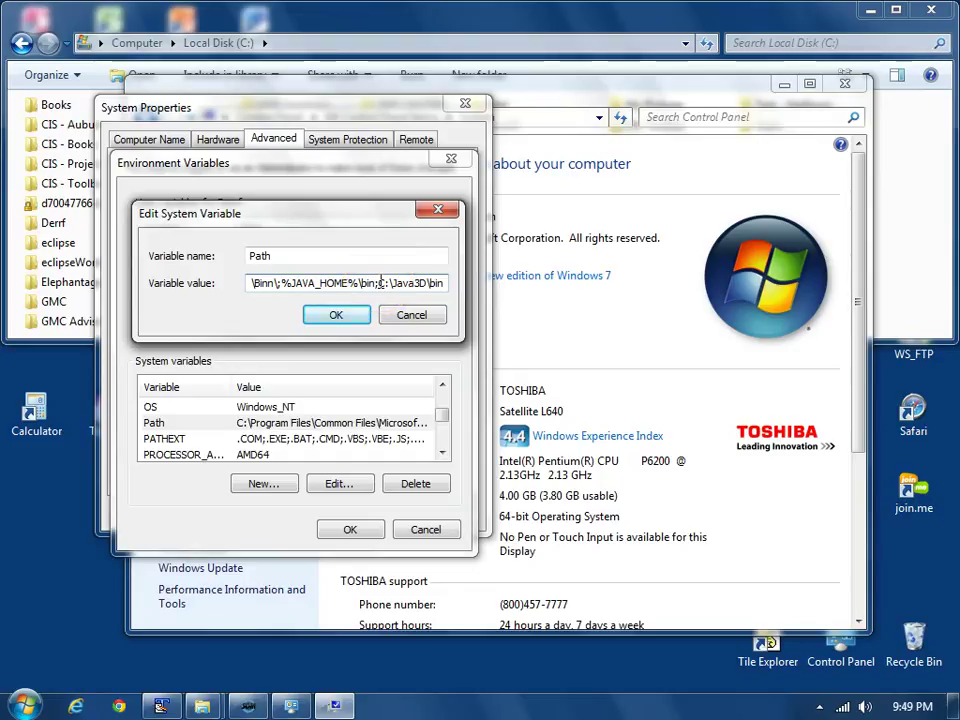
click(403, 318)
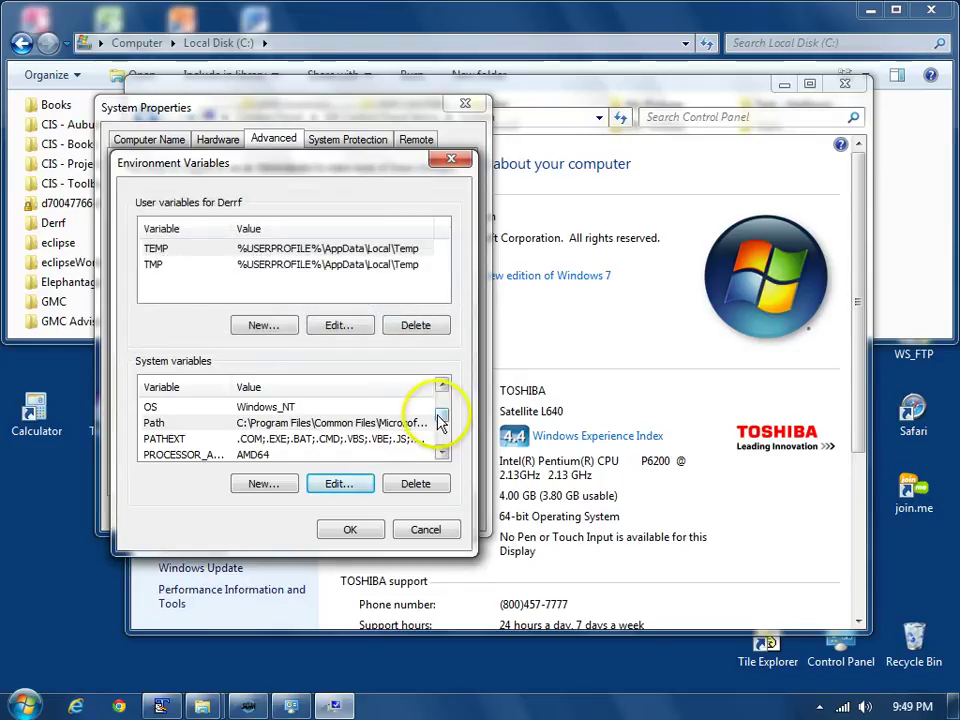
Inspect the start of the CLASSPATH system variable's value and leave it without changes
mouse_move(444, 420)
mouse_down()
mouse_move(439, 396)
mouse_move(444, 403)
mouse_up()
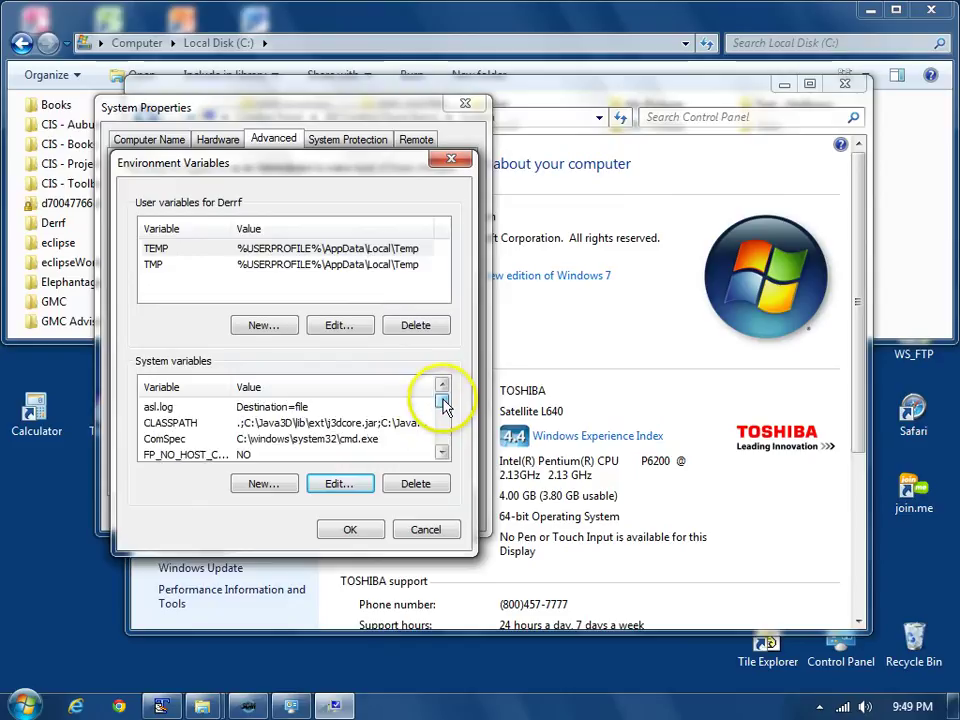
click(268, 424)
click(338, 483)
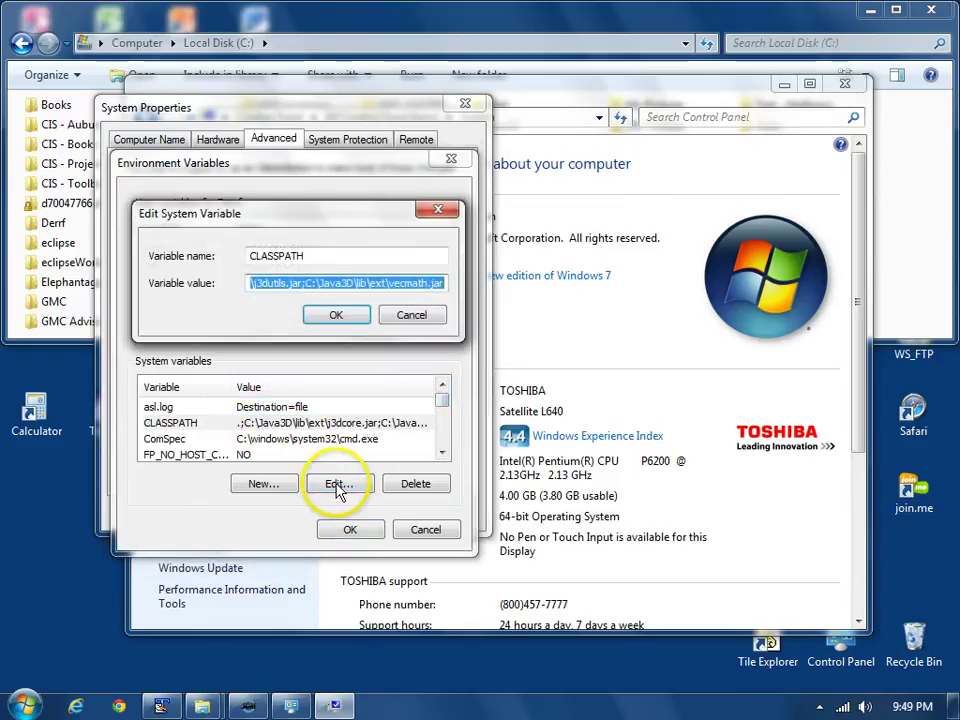
click(253, 283)
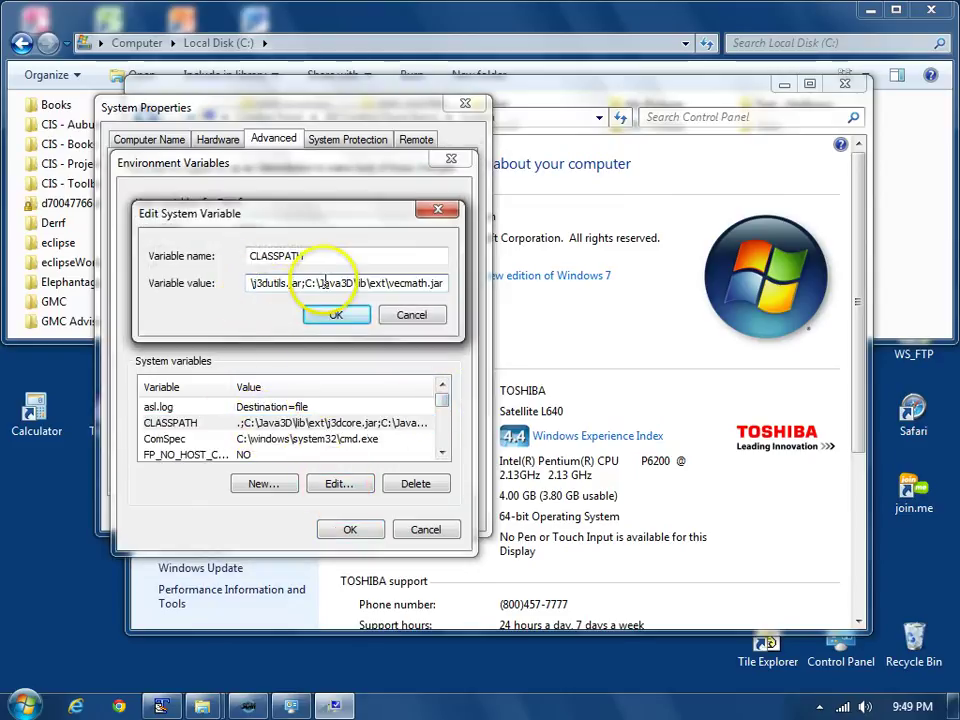
key(Home)
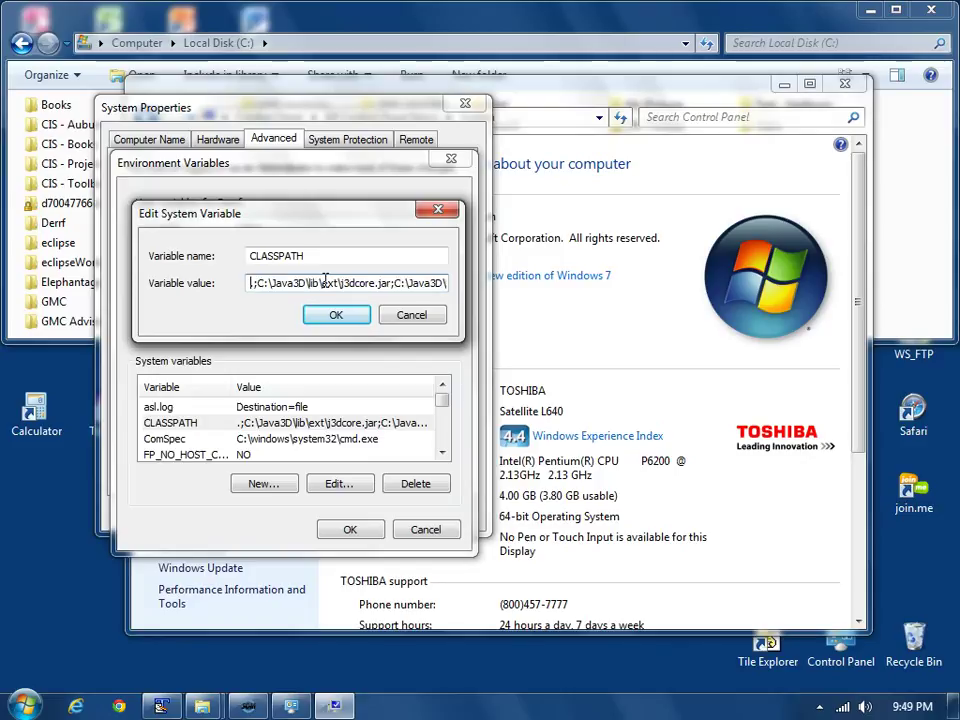
click(254, 283)
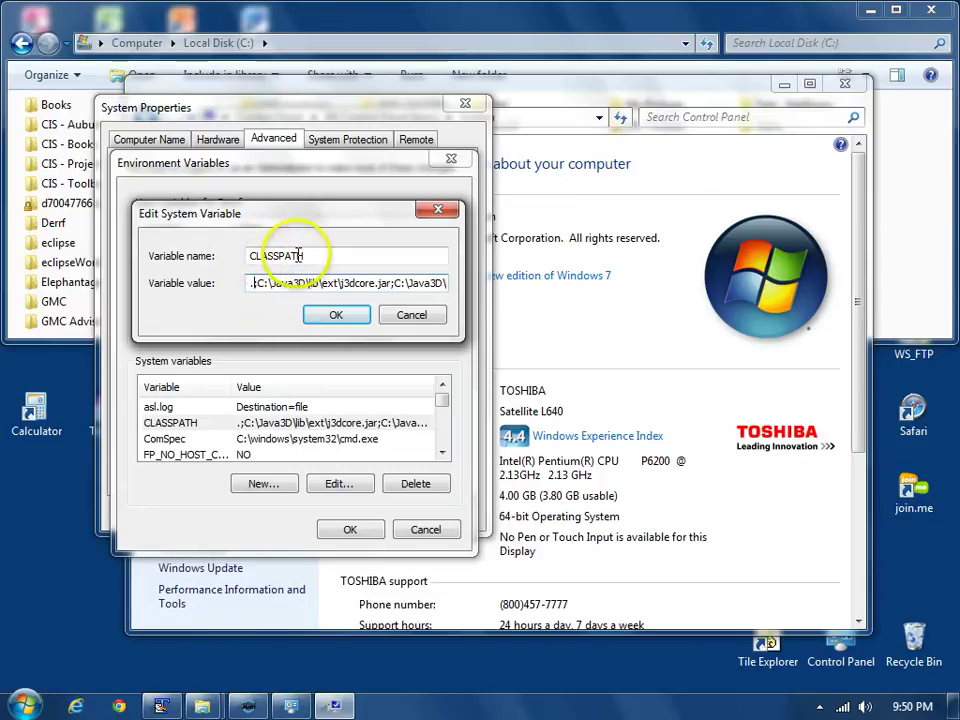
click(403, 317)
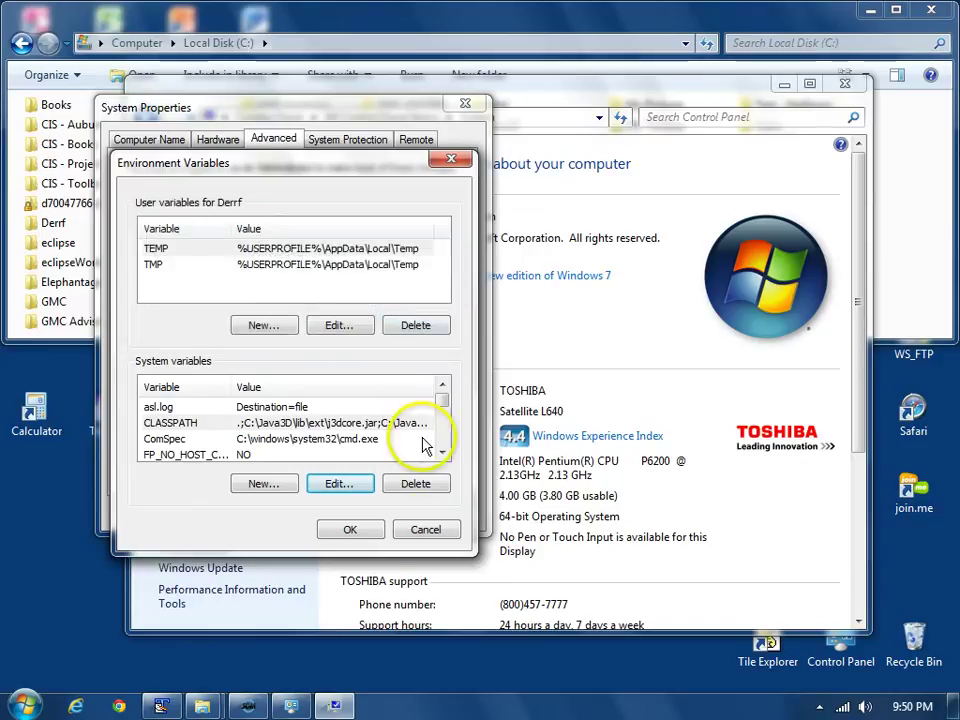
Dismiss the Environment Variables and System Properties dialogs without changes, close the System window and minimize the Local Disk (C:) folder window
click(426, 530)
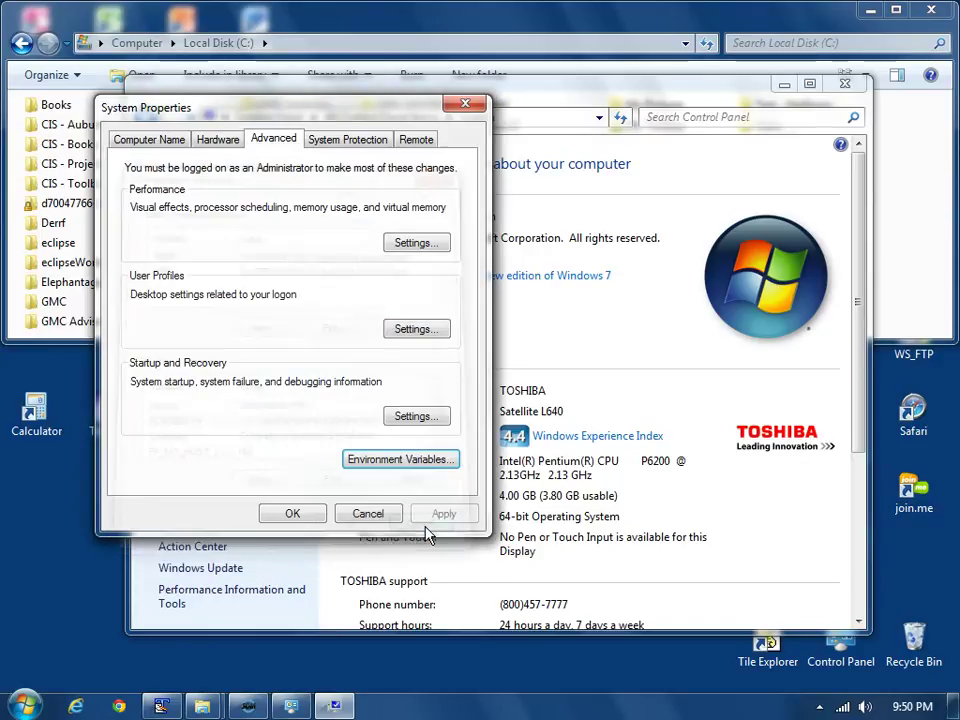
click(368, 514)
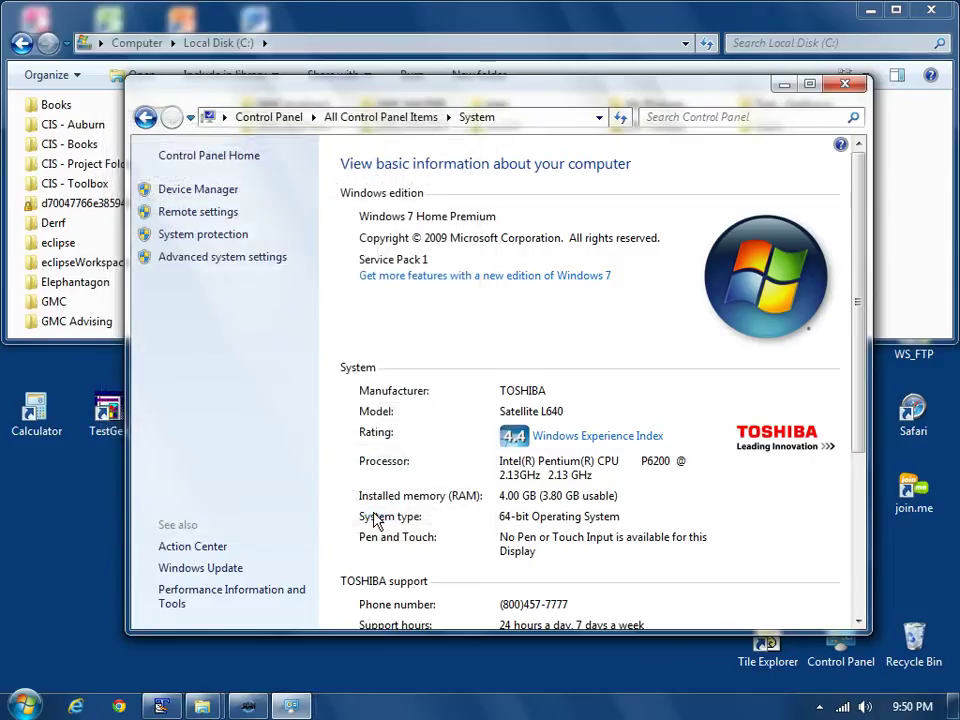
click(846, 84)
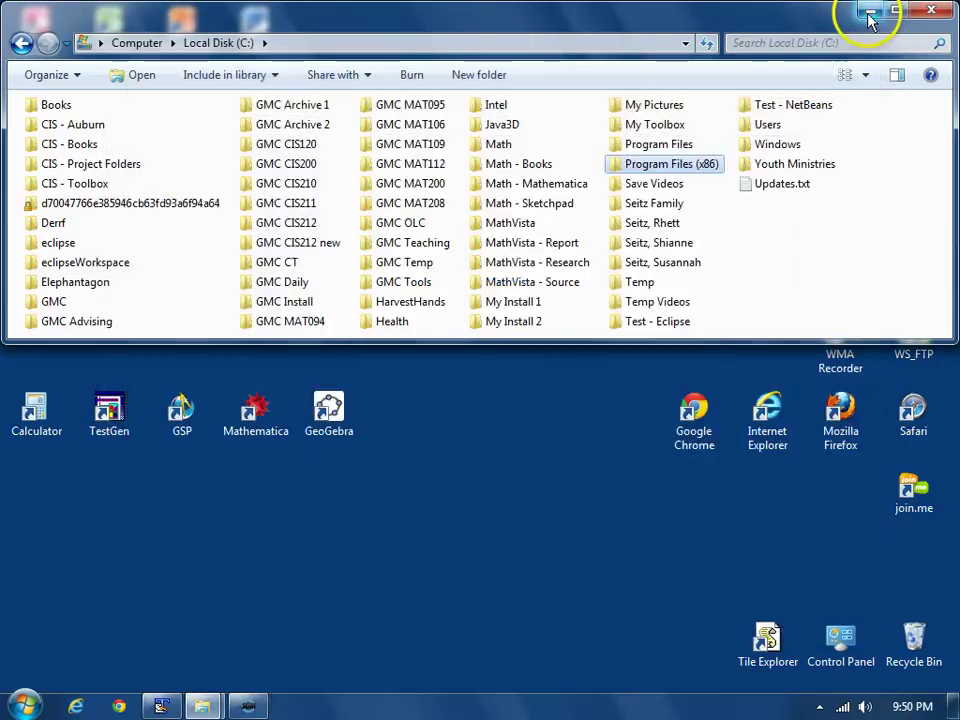
click(866, 12)
Open a Command Prompt from the desktop, run the java command and review the options in its usage help
double_click(104, 262)
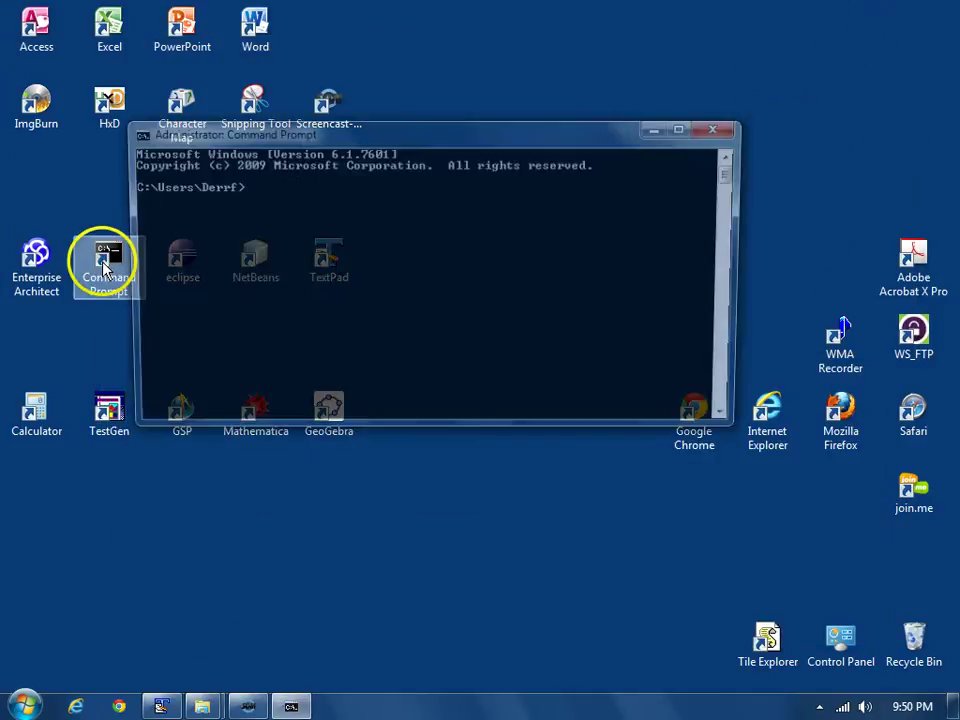
click(276, 311)
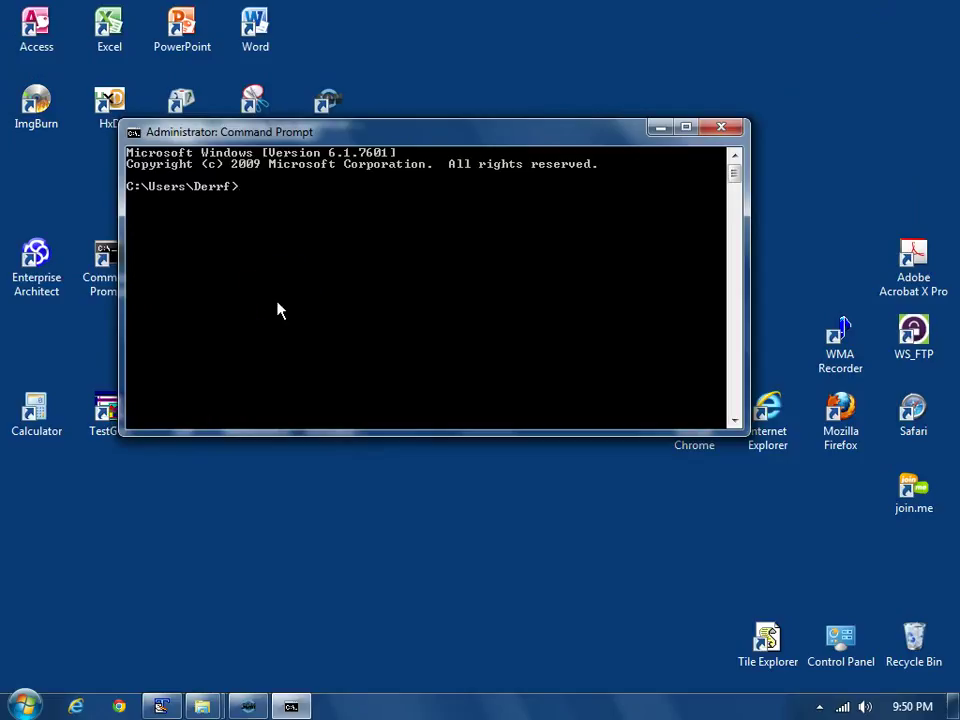
text(java)
key(Return)
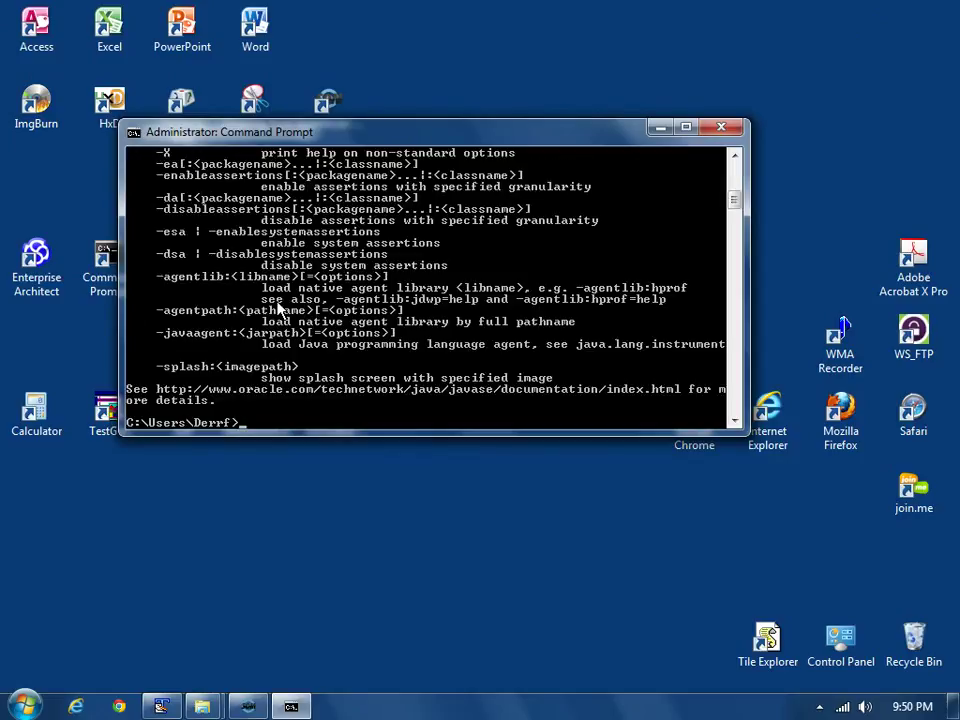
click(285, 308)
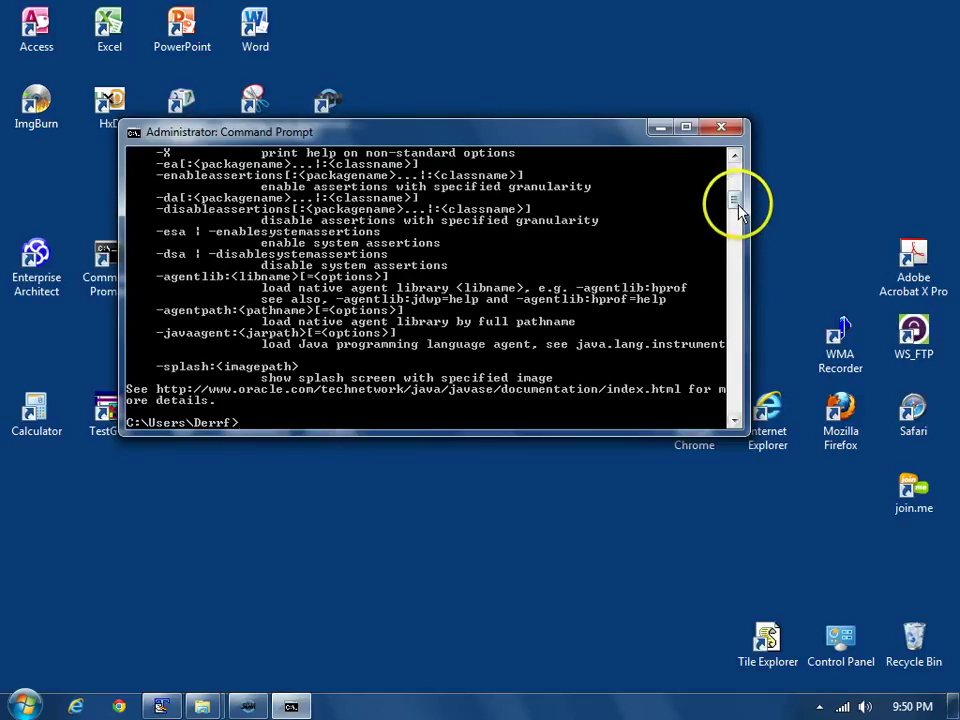
mouse_move(735, 201)
mouse_down()
mouse_move(735, 176)
mouse_move(735, 188)
mouse_up()
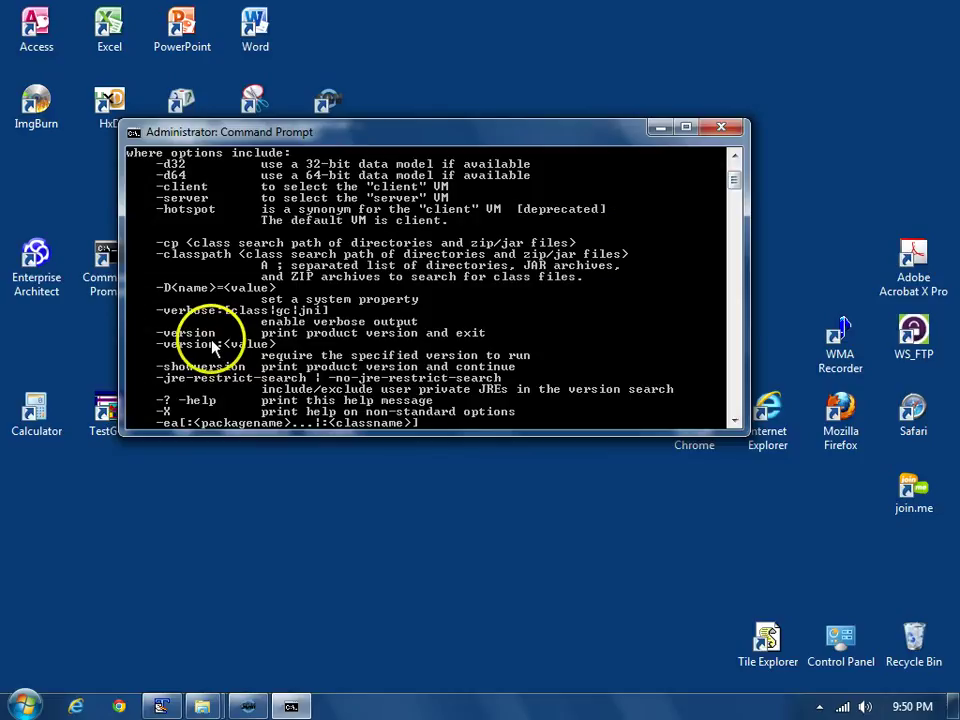
drag(733, 182, 733, 212)
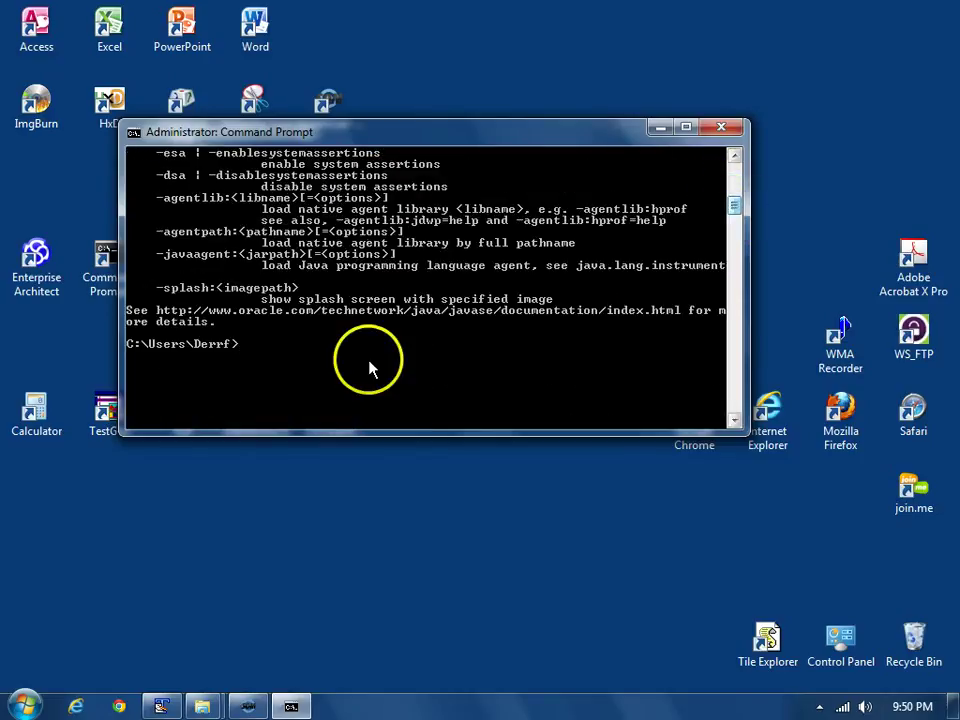
Run java -version in the Command Prompt to check the installed Java version
text(java -)
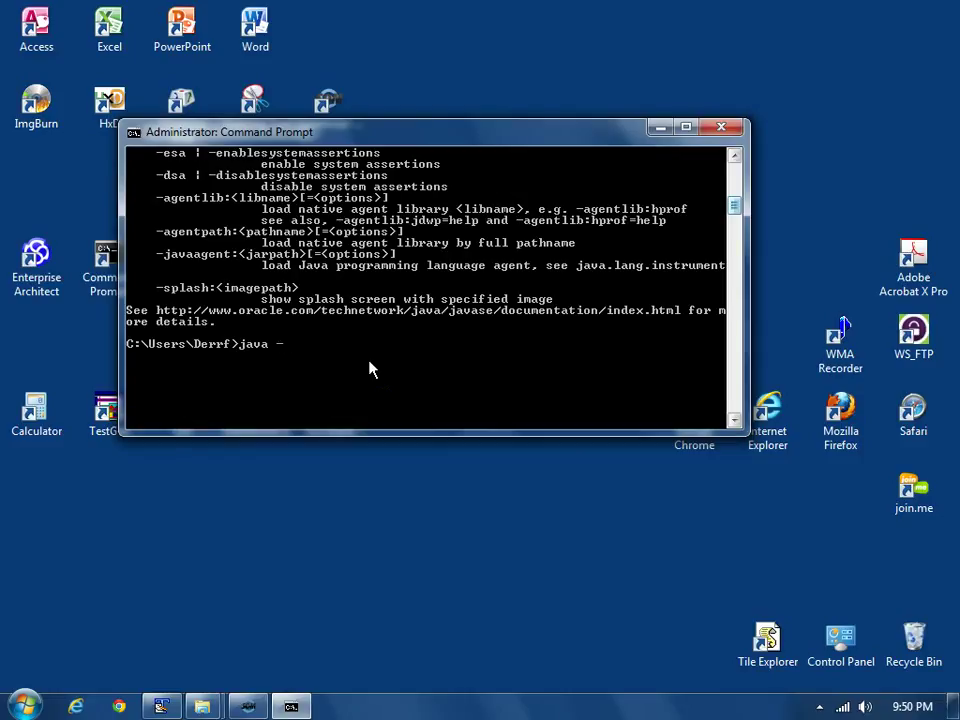
text(version)
key(Return)
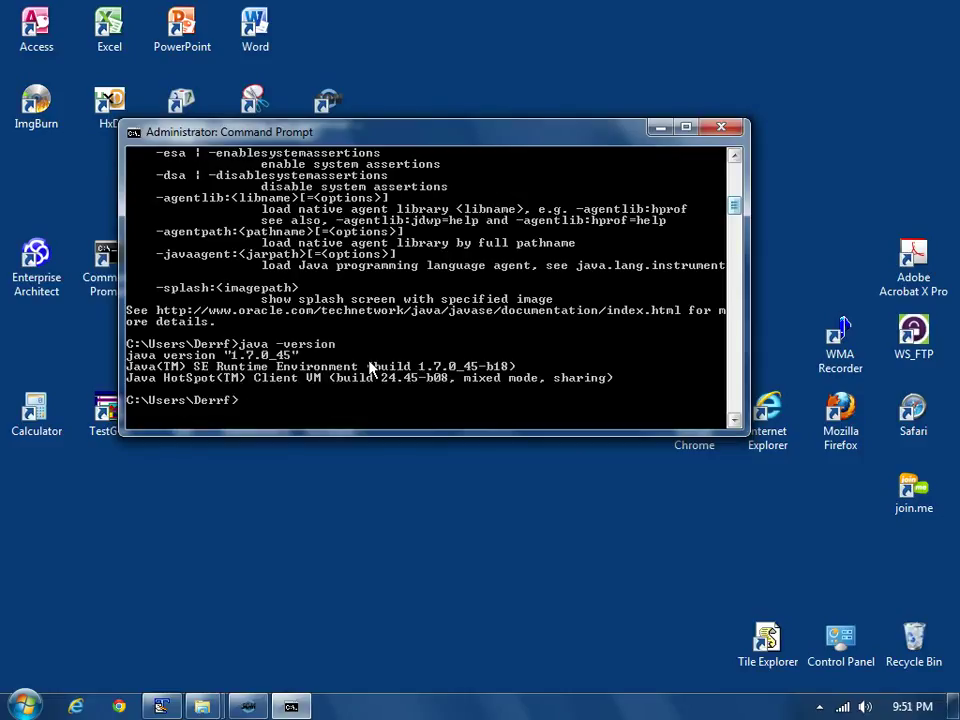
click(370, 370)
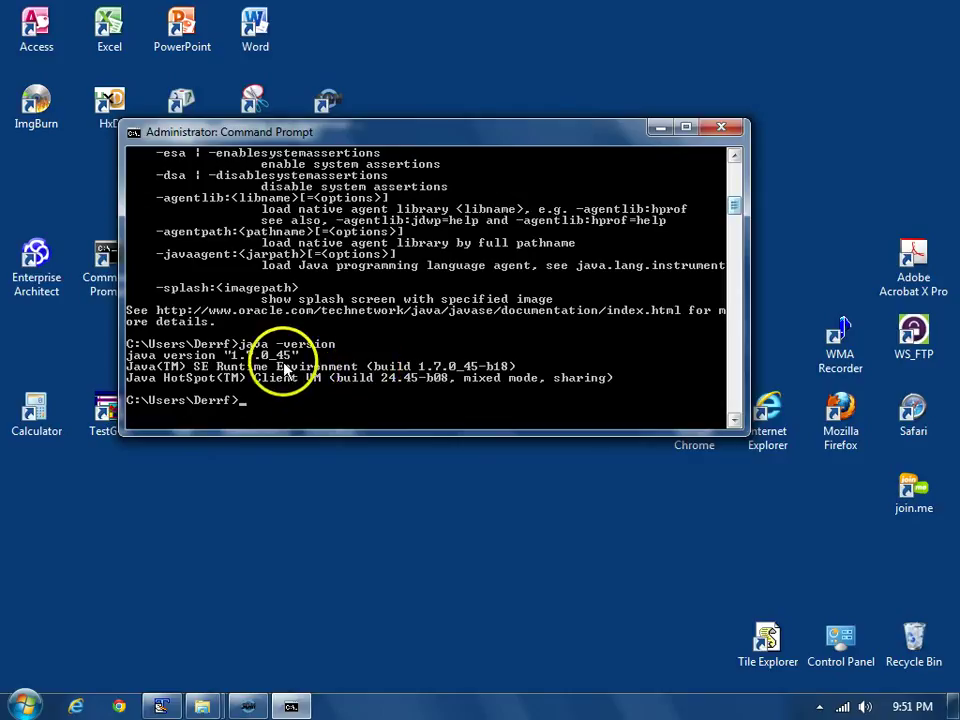